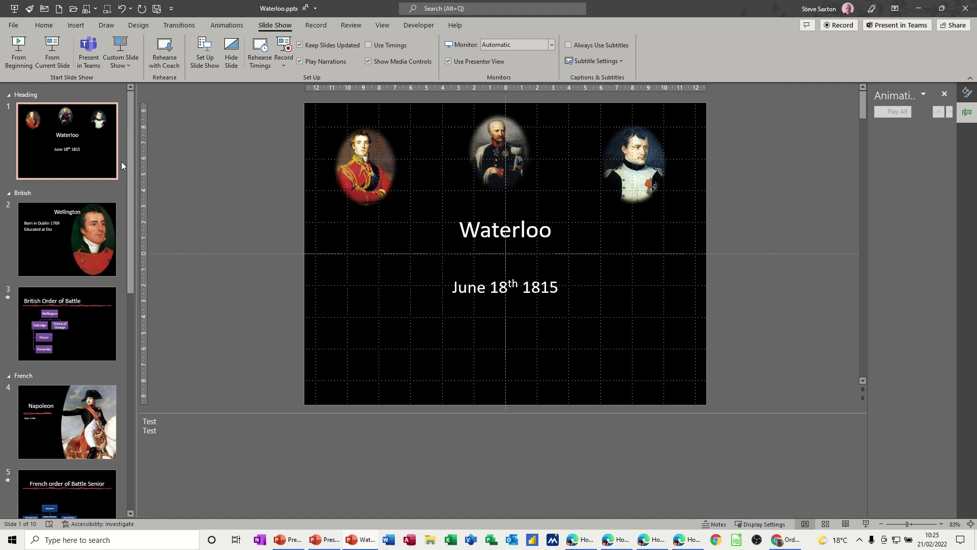
Adjust the view on the Waterloo title slide before working with custom shows.
mouse_move(127, 163)
mouse_down()
mouse_move(115, 404)
mouse_move(134, 301)
mouse_move(123, 146)
mouse_up()
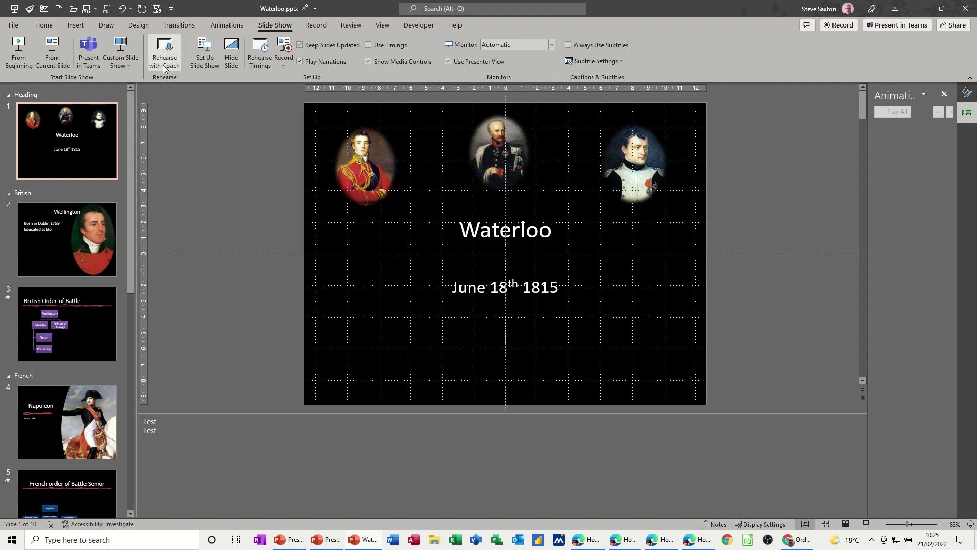
Start a new custom show named Wellington.
click(125, 67)
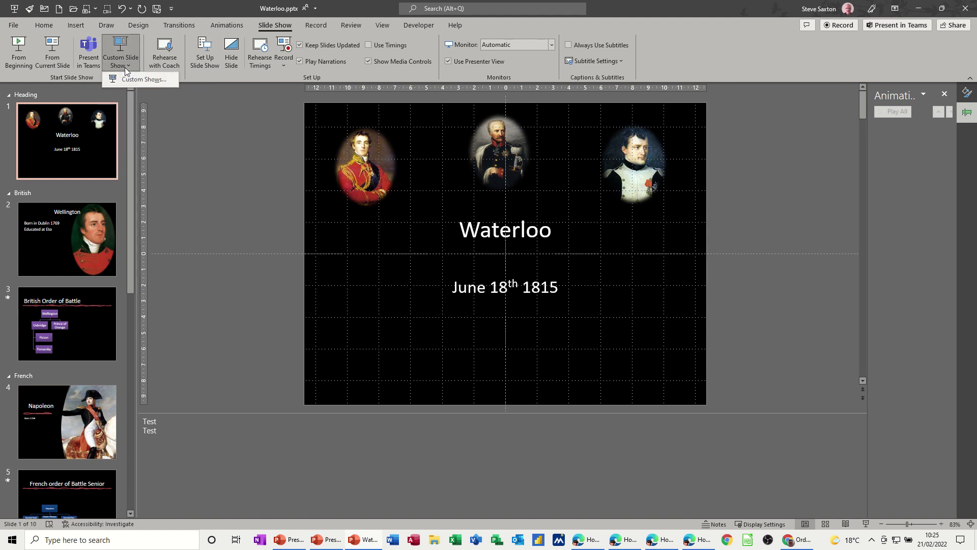
click(141, 80)
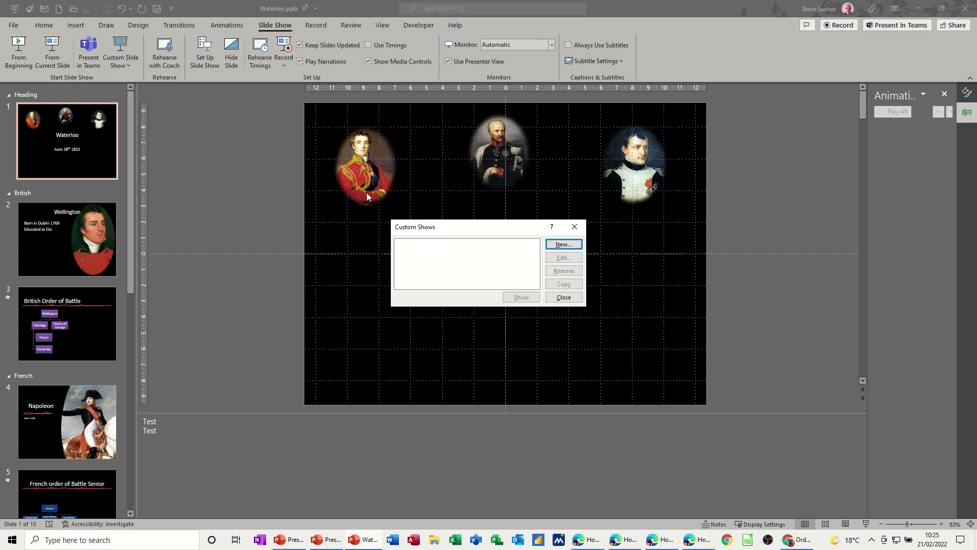
click(556, 246)
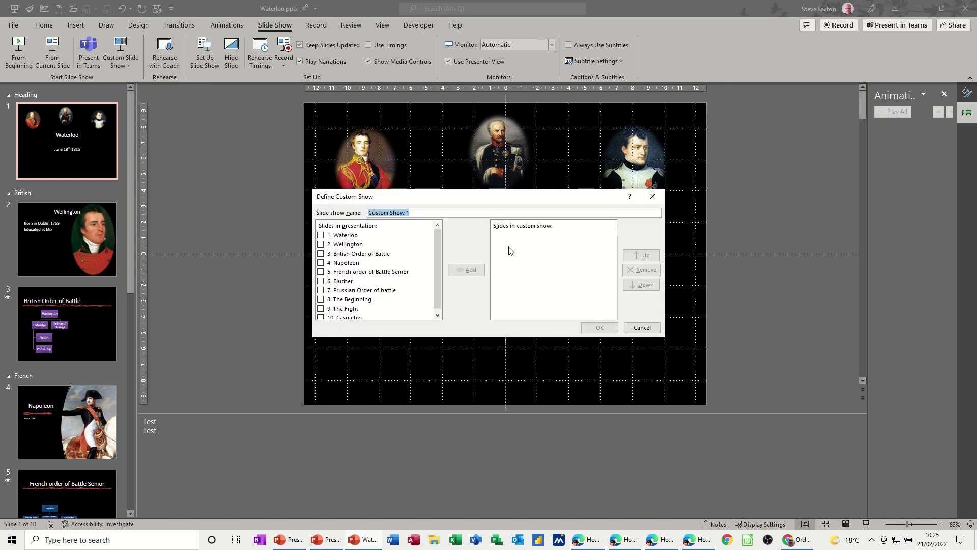
text(Wellington)
Add slides 1, 2, 3, 8, 9 and 10 to the Wellington show and save it.
click(320, 235)
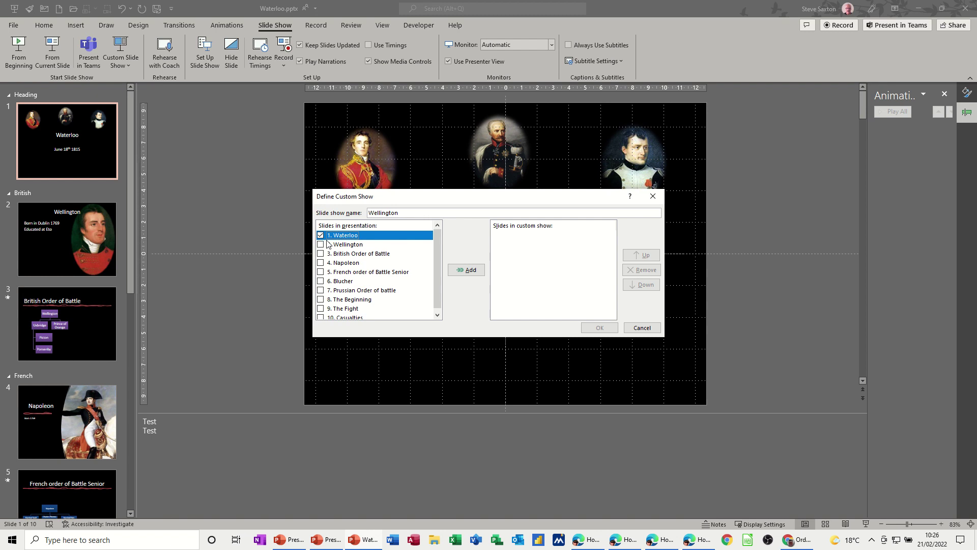
click(320, 244)
click(320, 254)
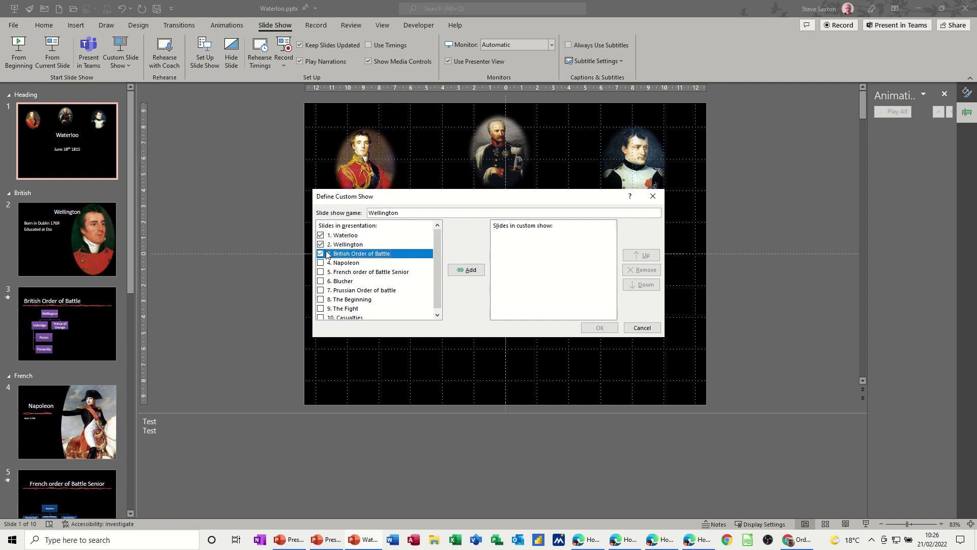
click(320, 299)
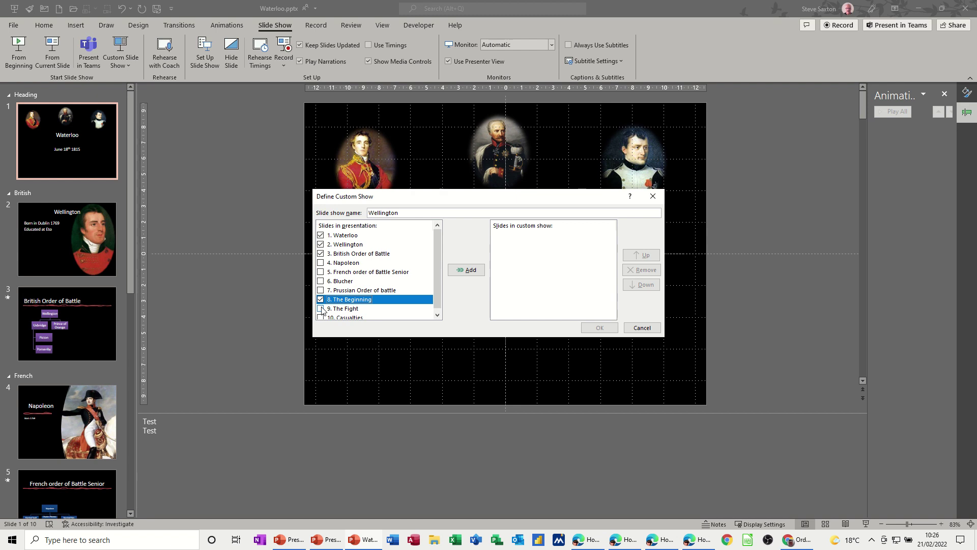
click(321, 308)
click(320, 318)
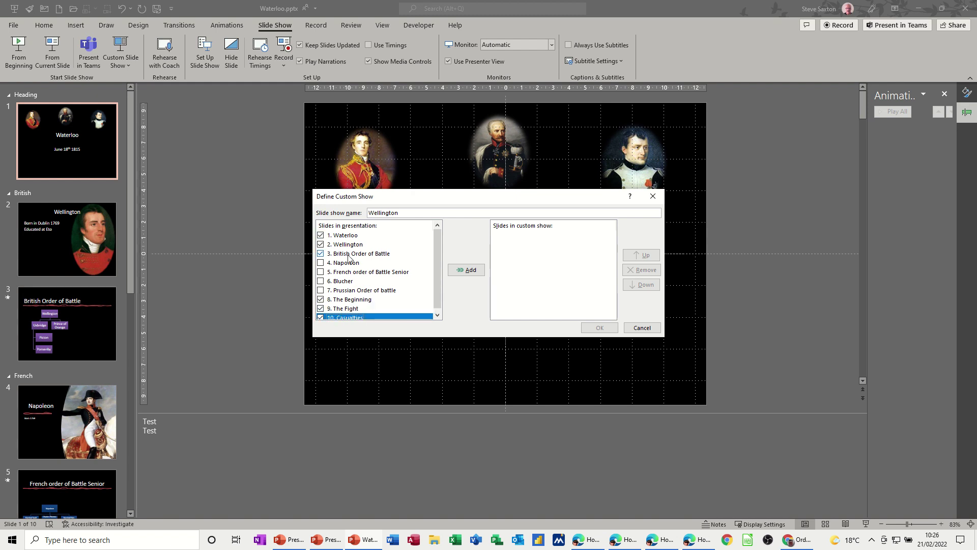
click(469, 272)
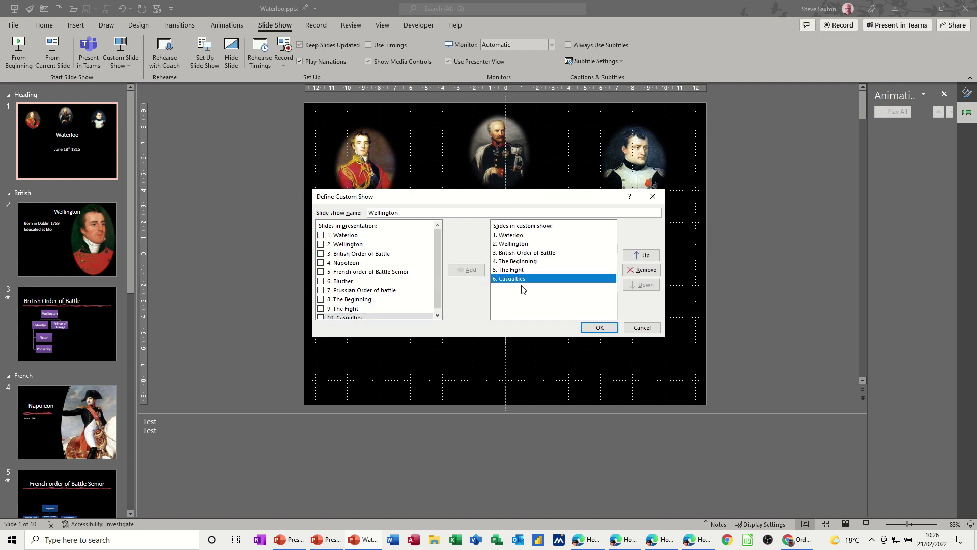
click(600, 329)
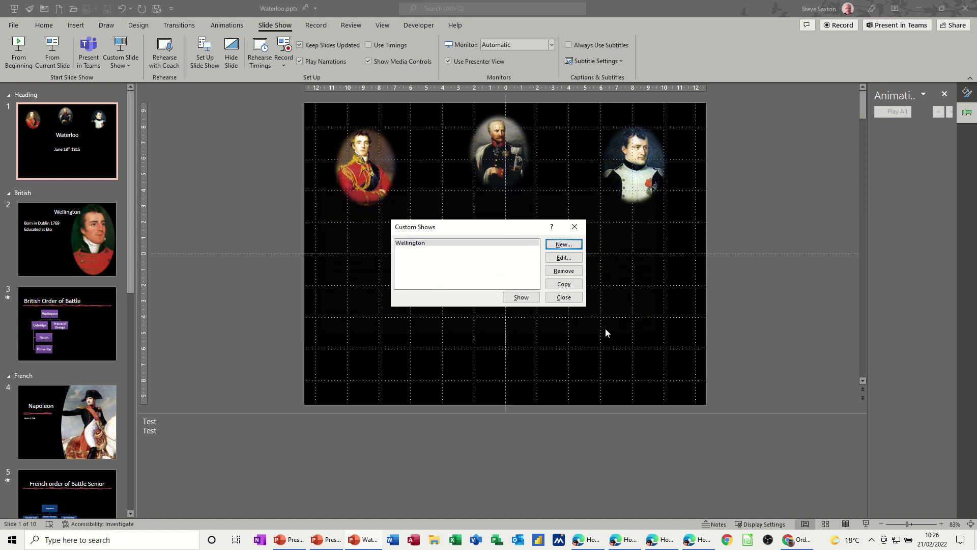
Define the Blucher custom show with slides 1, 6, 7, 8, 9 and 10.
click(563, 244)
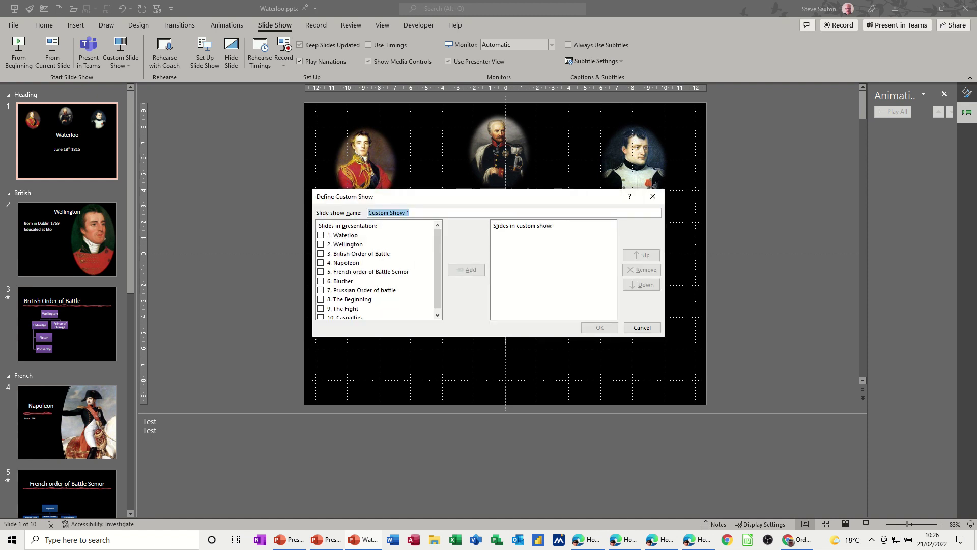
text(Blucher)
click(331, 237)
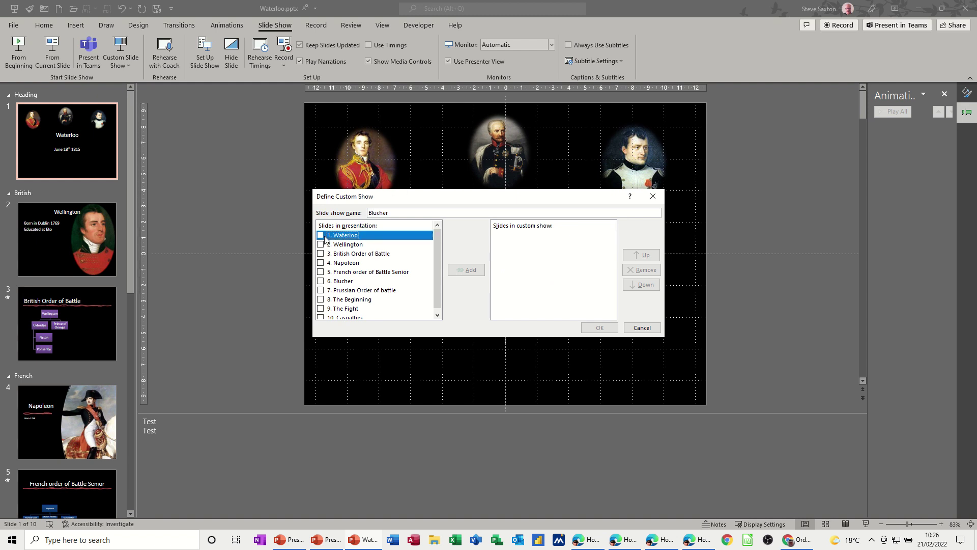
click(321, 281)
click(321, 290)
click(321, 299)
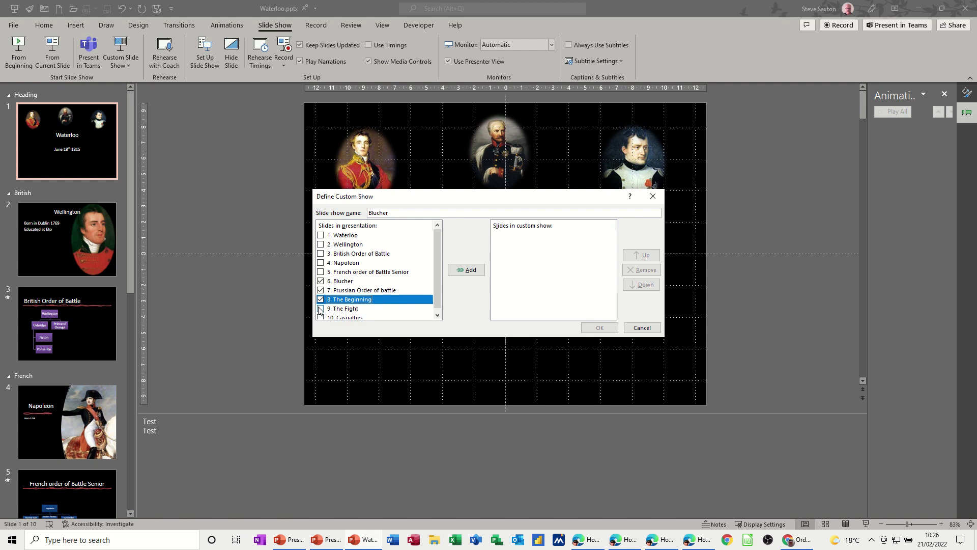
click(320, 308)
click(321, 317)
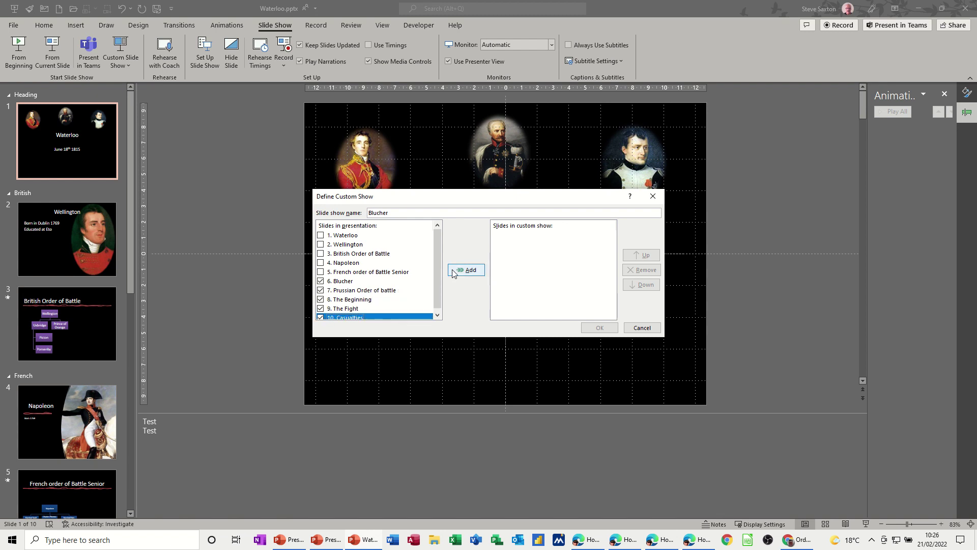
click(321, 237)
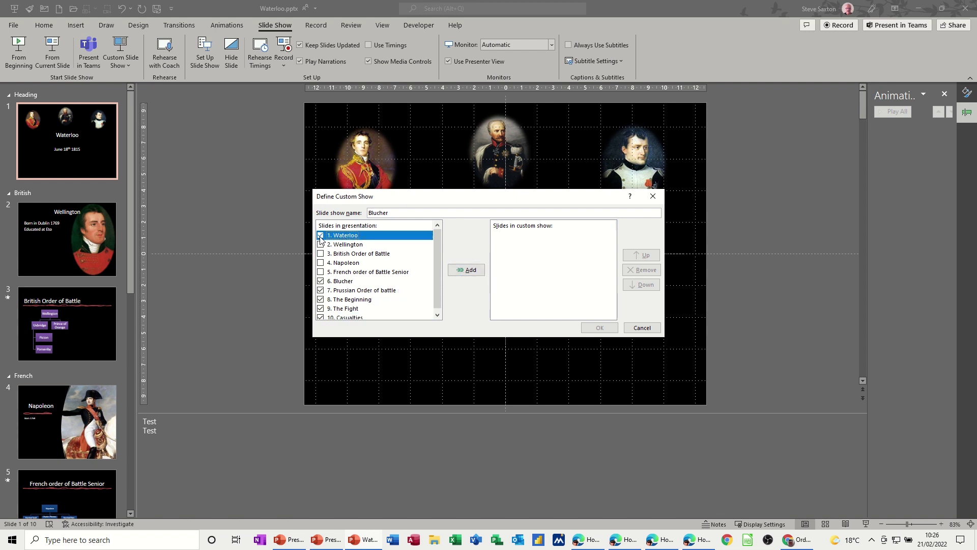
click(464, 271)
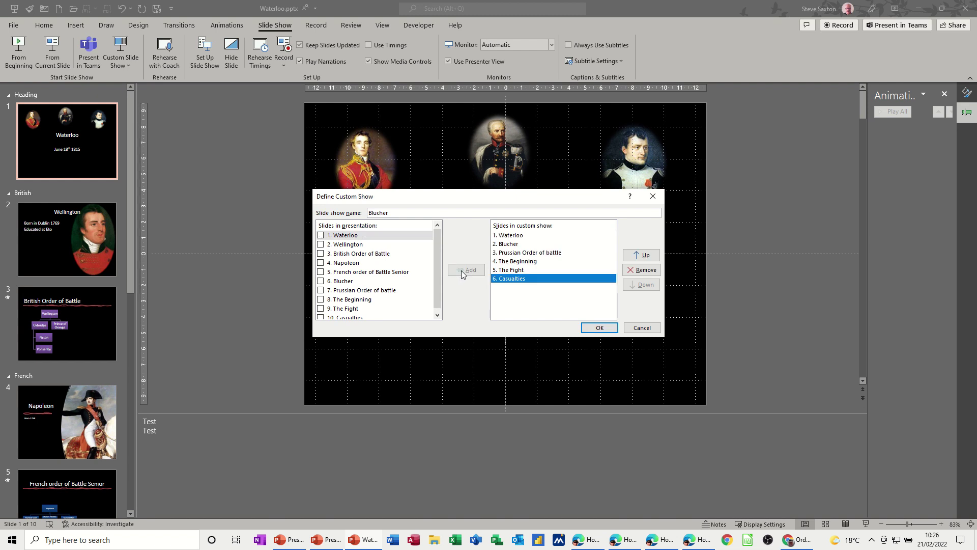
click(598, 327)
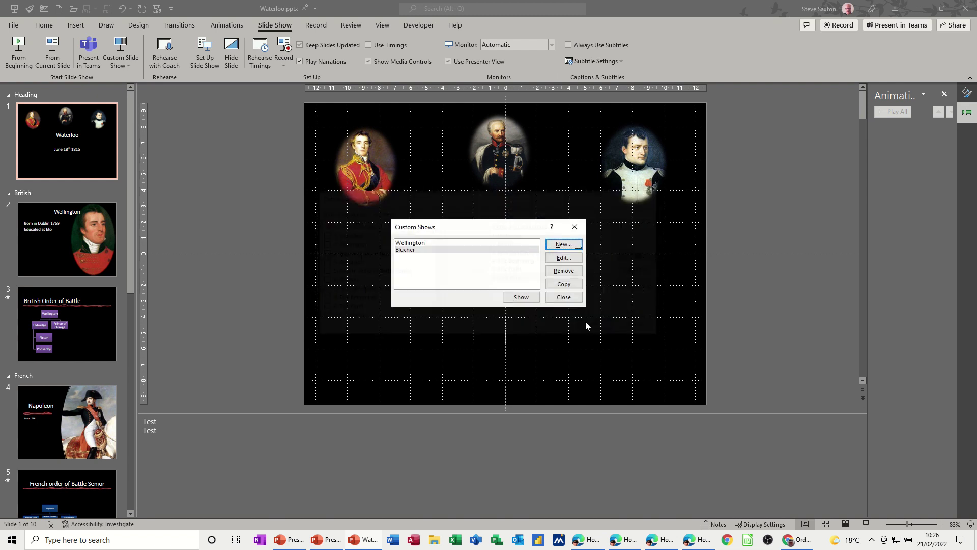
Define the Napoleon custom show with slides 1, 4, 5, 8, 9 and 10, then close Custom Shows.
click(562, 245)
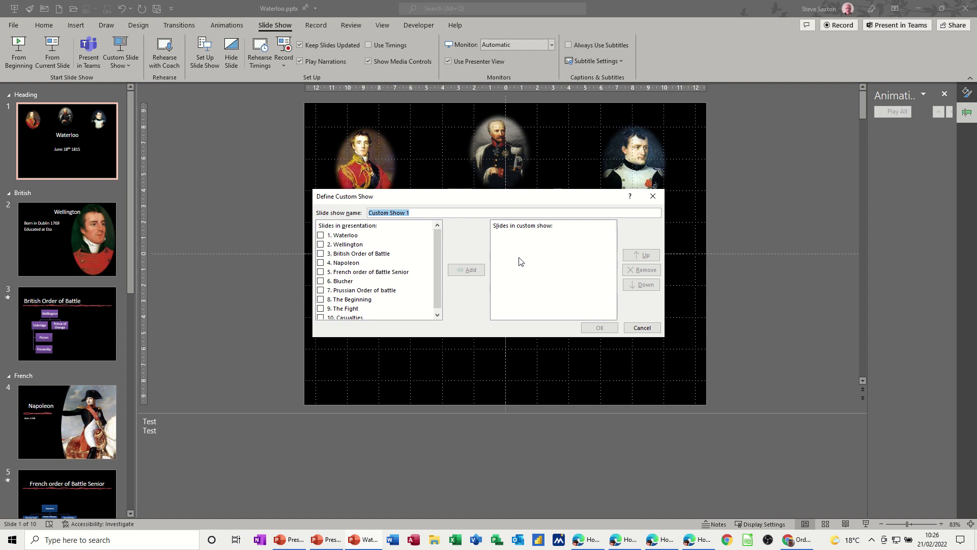
text(Napoleon)
click(321, 236)
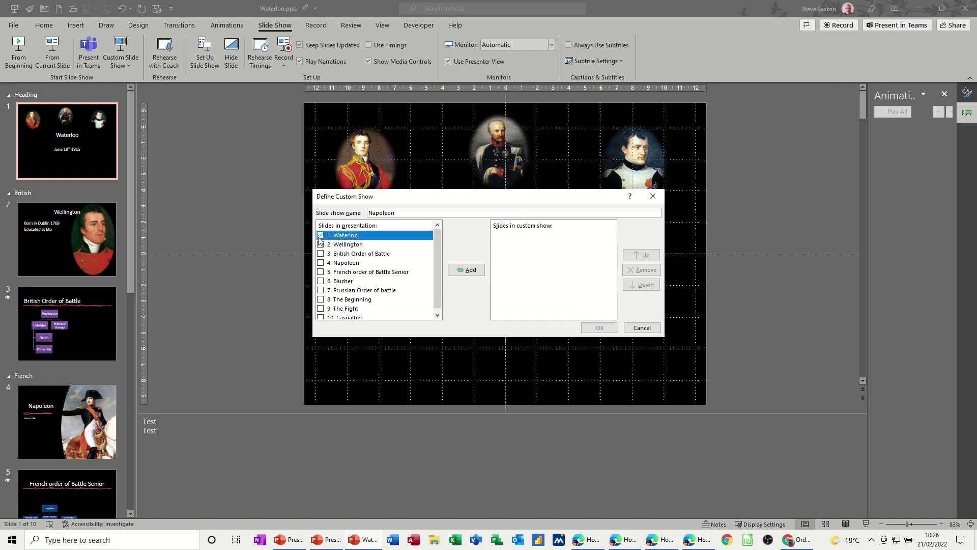
click(321, 264)
click(321, 273)
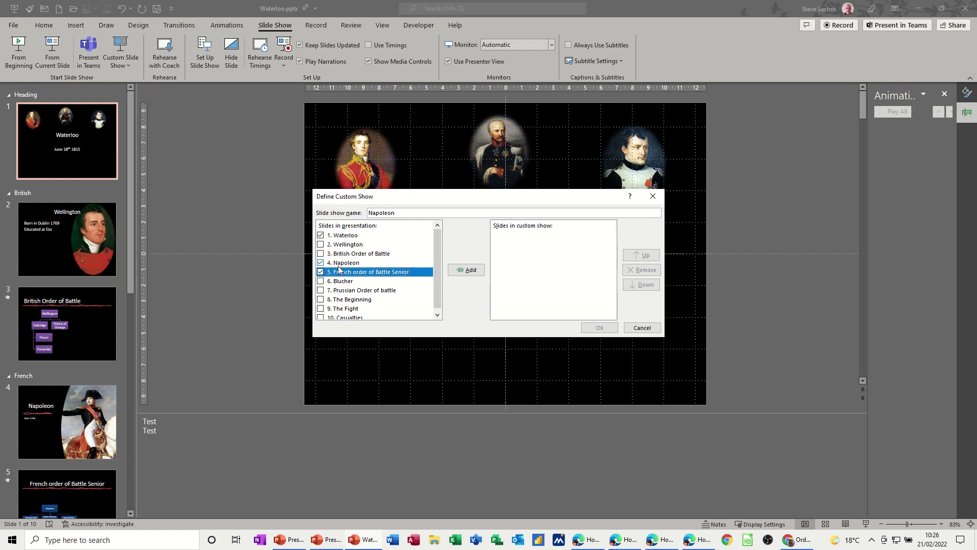
click(321, 300)
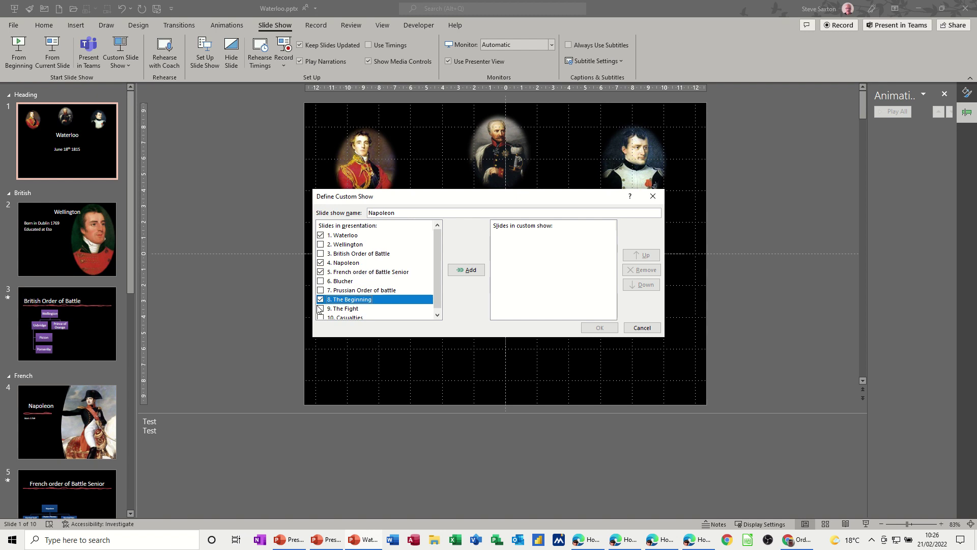
click(320, 308)
click(320, 317)
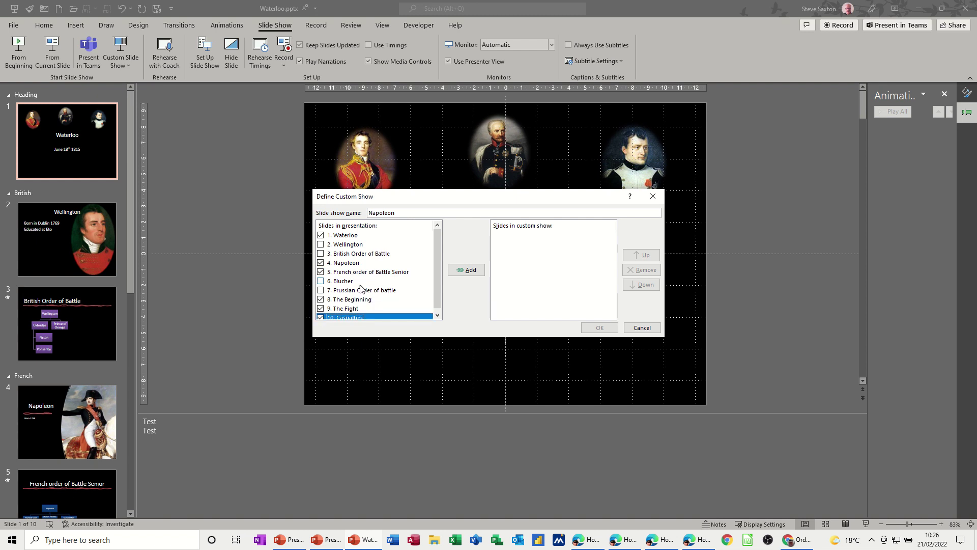
click(473, 272)
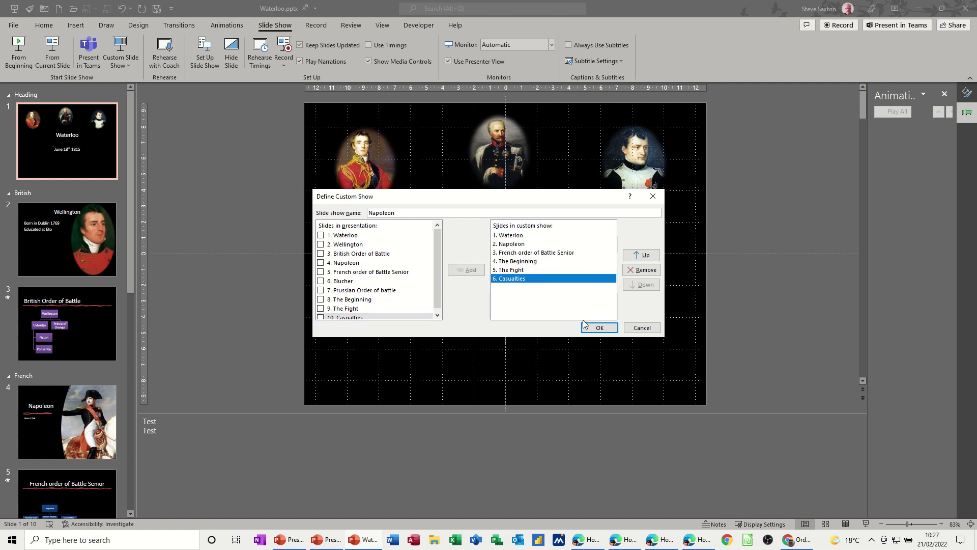
click(593, 331)
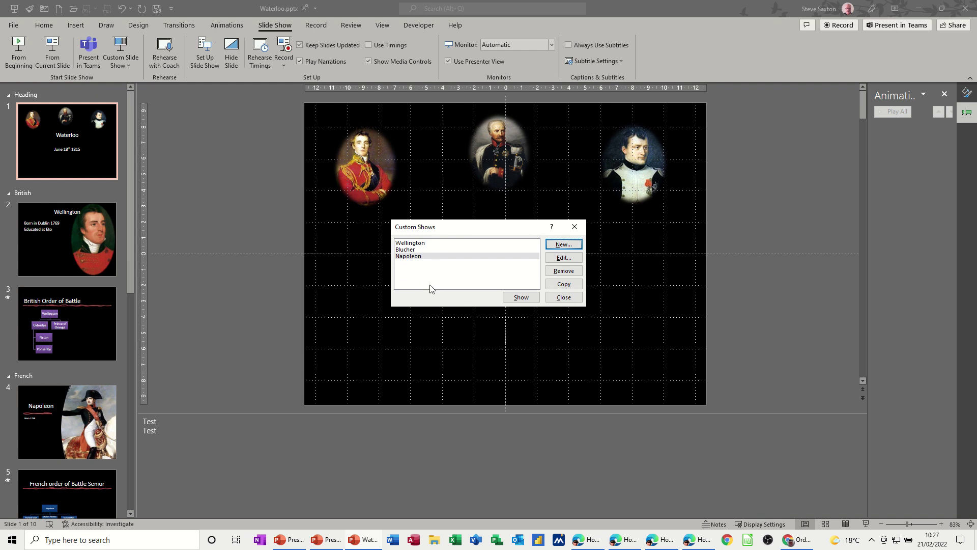
click(562, 298)
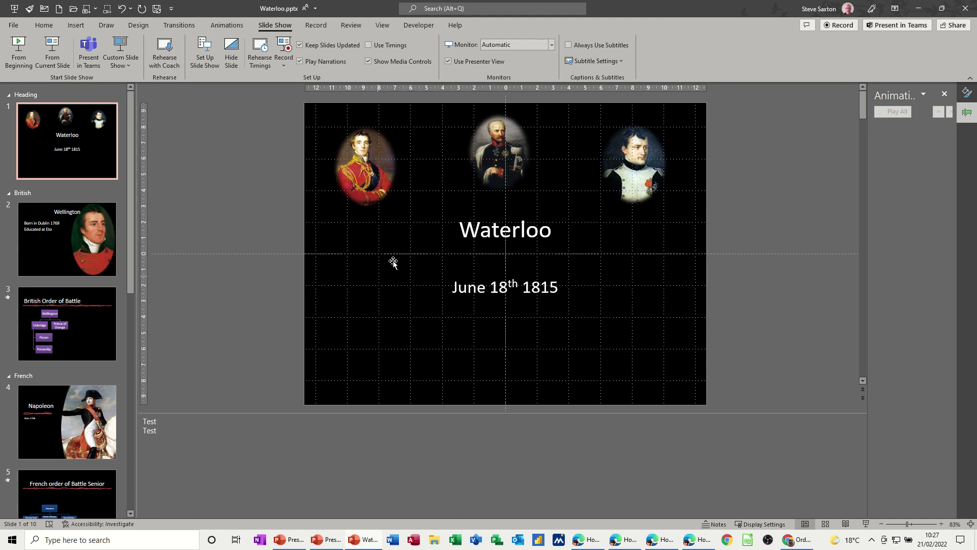
Hyperlink the Wellington portrait to the Wellington custom show within this document.
click(368, 155)
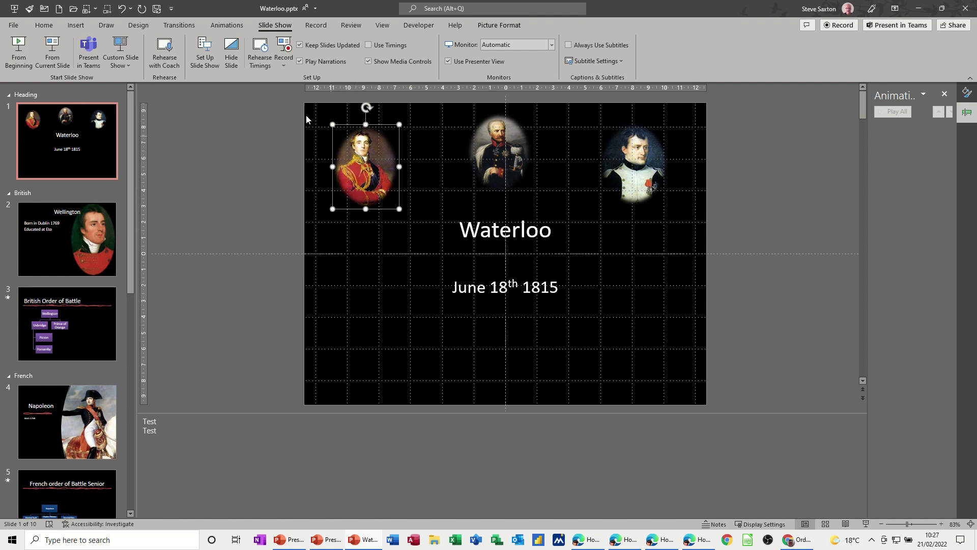
click(79, 27)
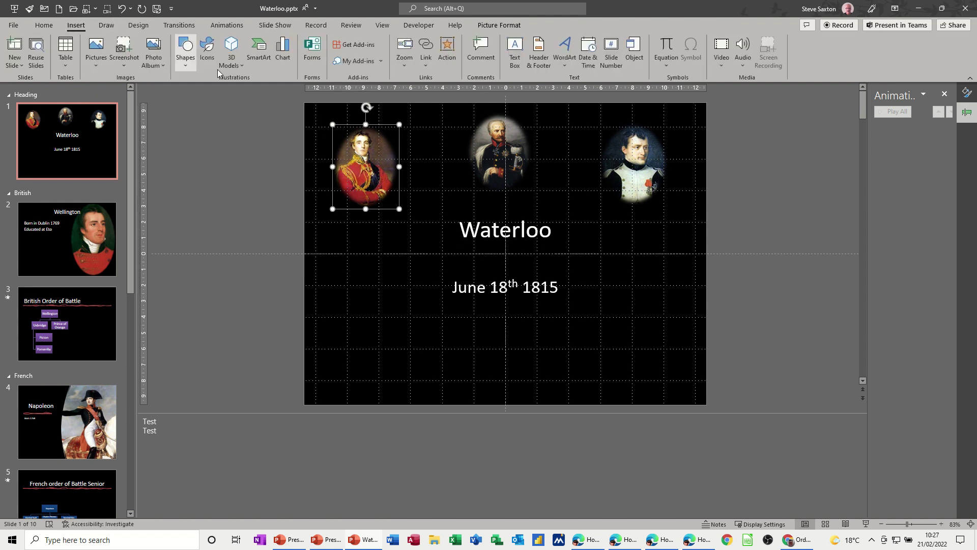
click(426, 47)
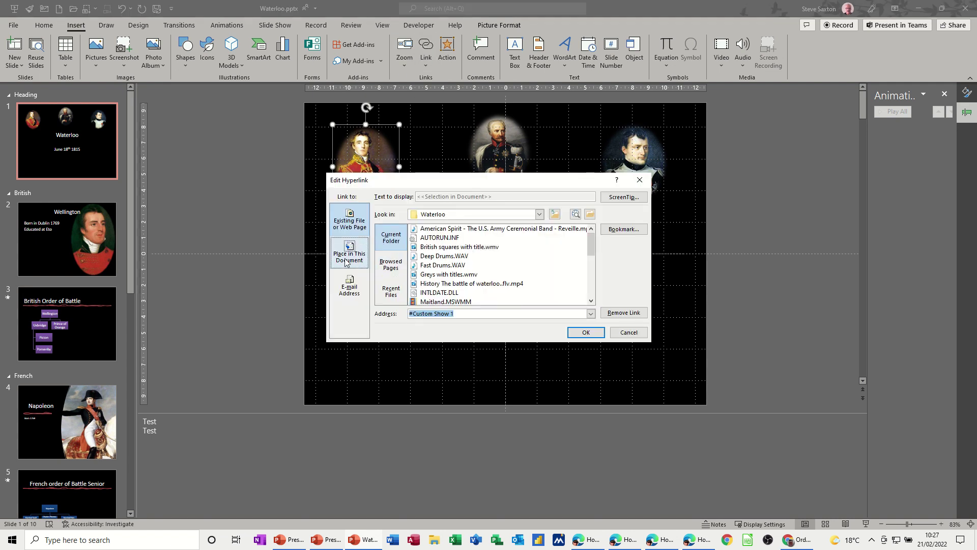
click(348, 259)
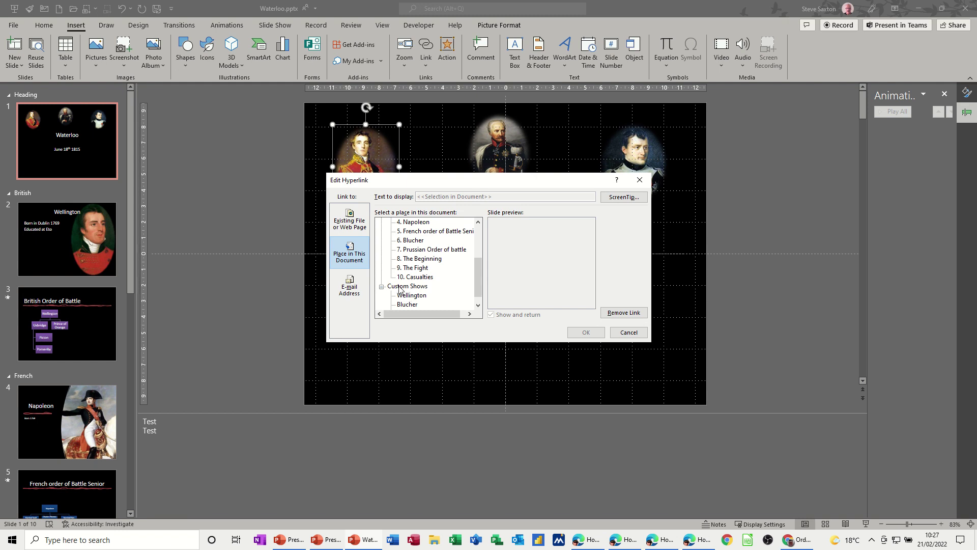
click(419, 296)
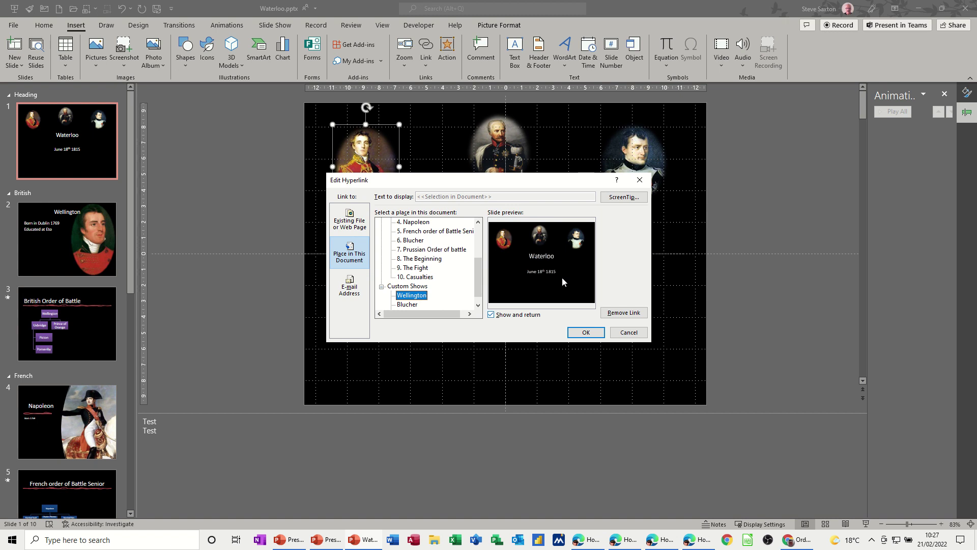
click(582, 334)
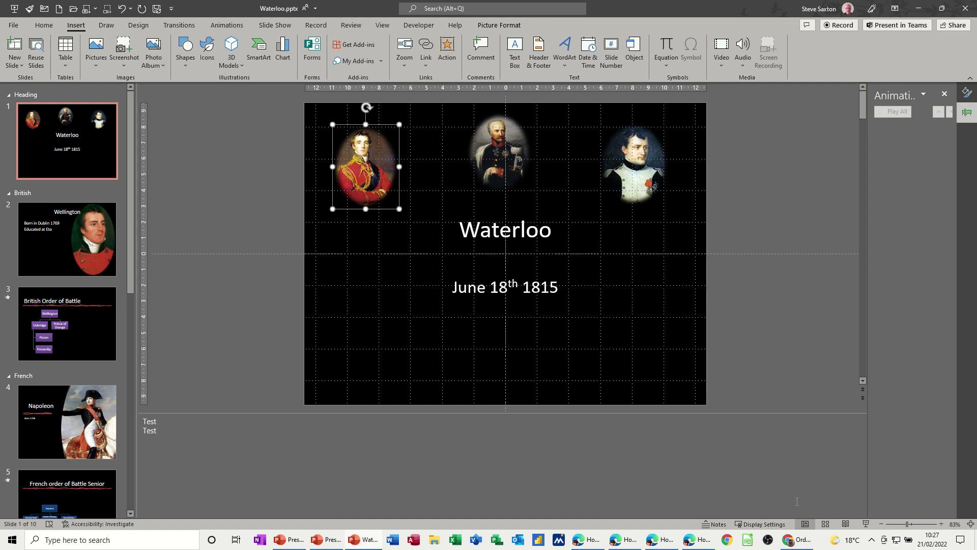
click(865, 524)
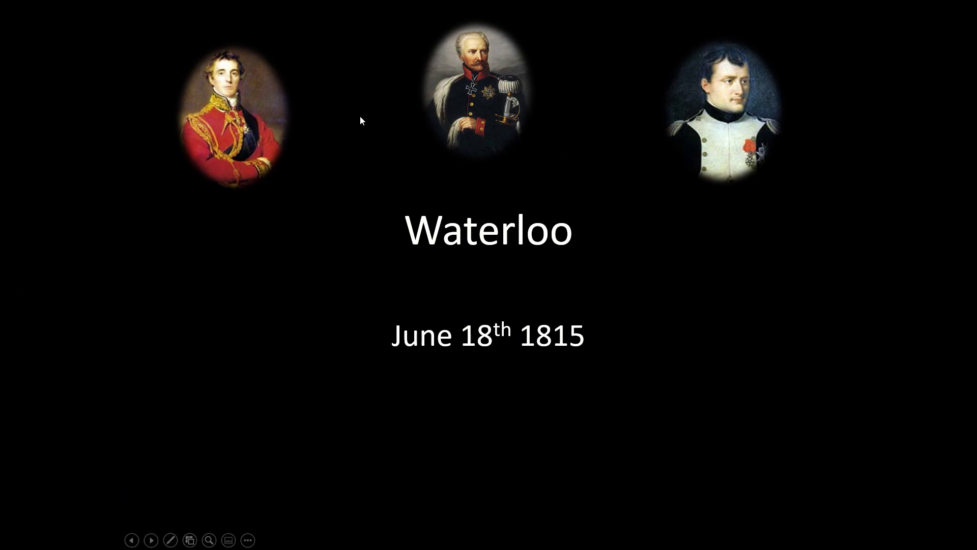
click(333, 264)
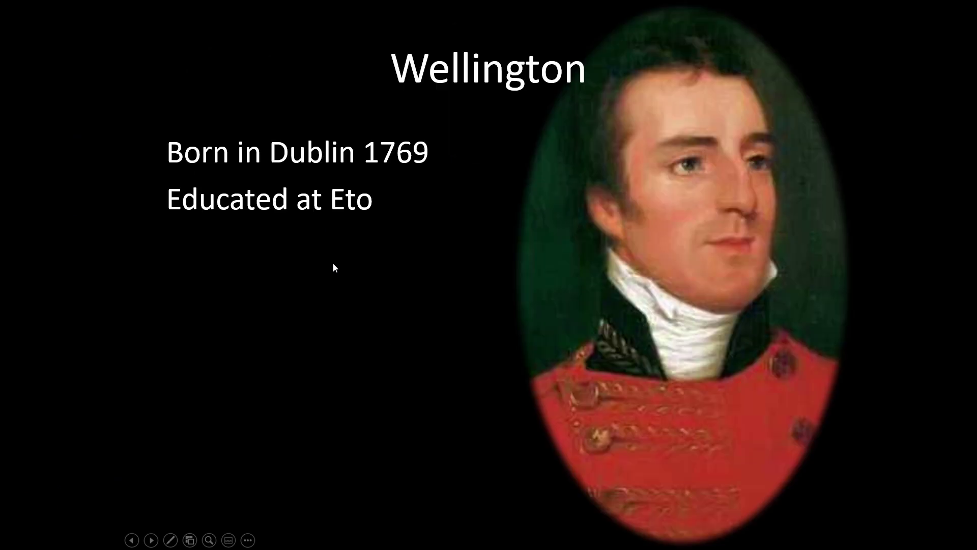
click(333, 263)
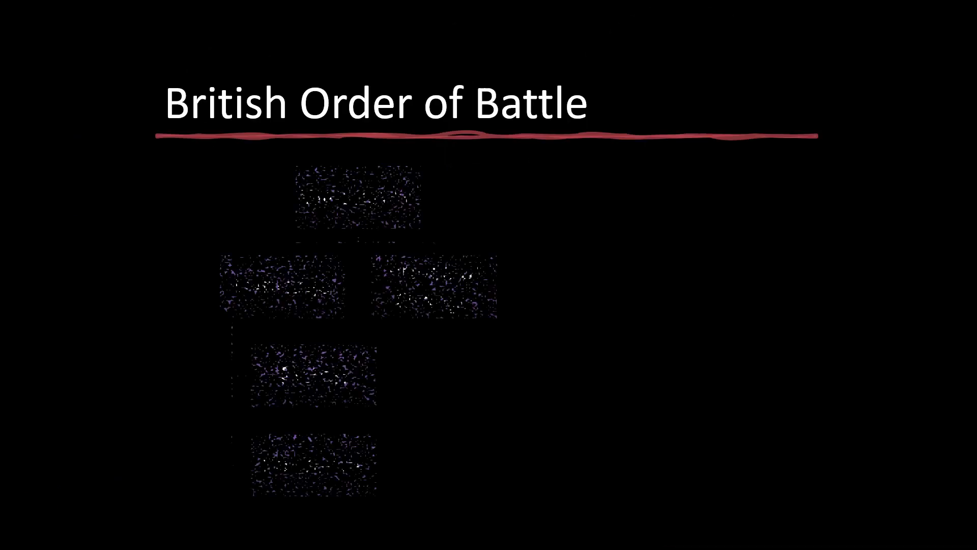
key(Right)
key(Right)
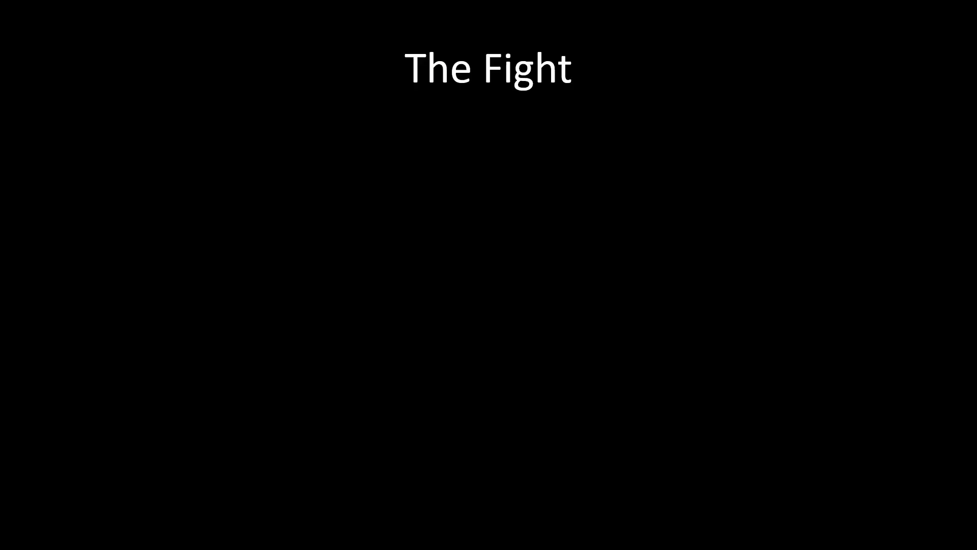
key(Right)
key(Right)
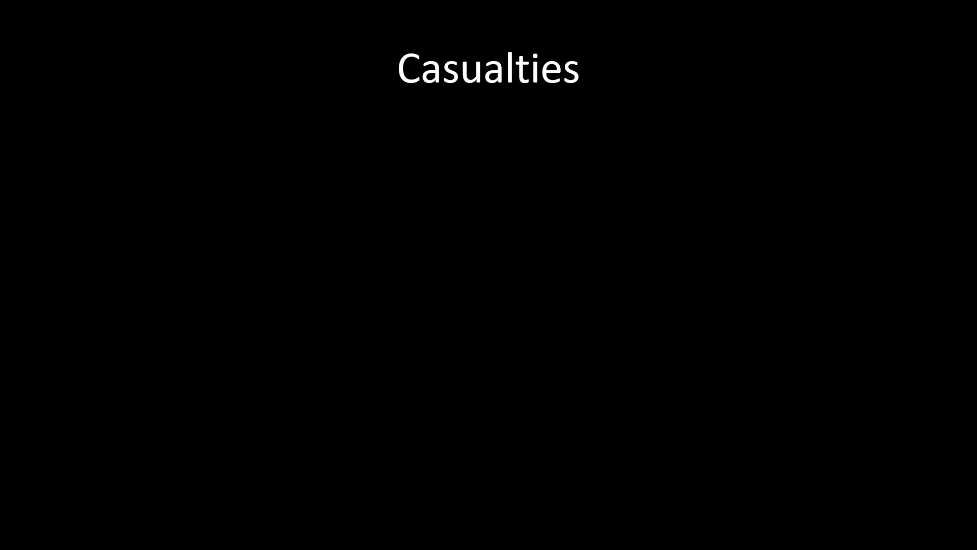
key(Right)
key(Right)
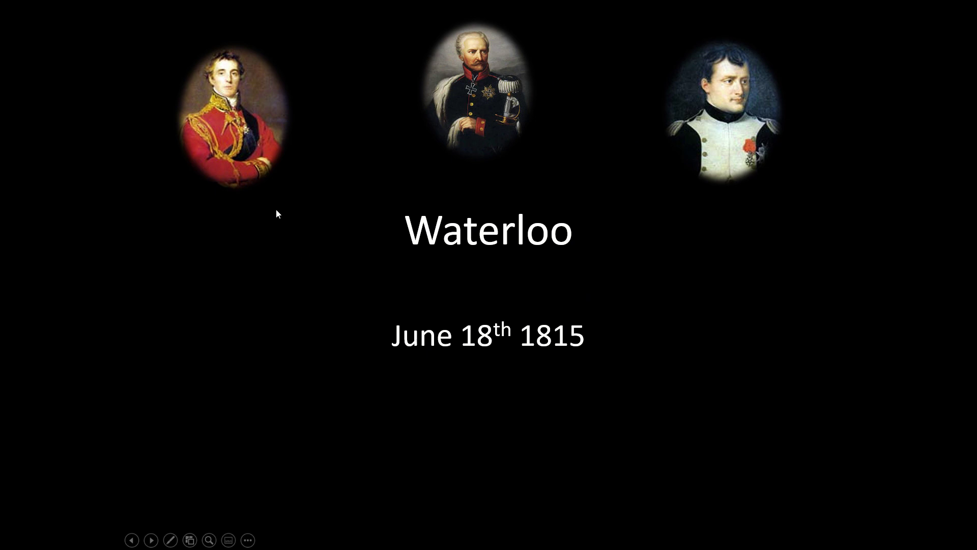
key(Escape)
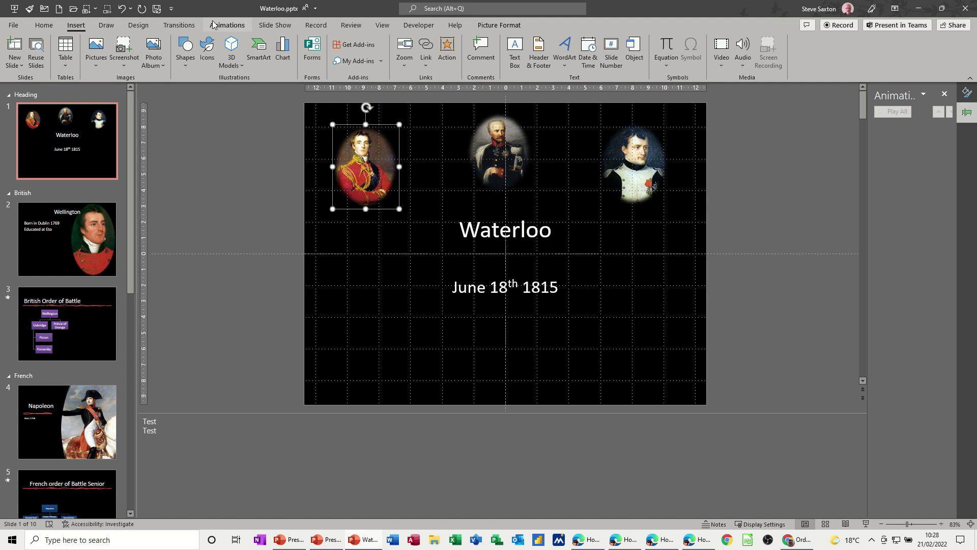
Remove slide 1. Waterloo from the Wellington custom show and close Custom Shows.
click(274, 25)
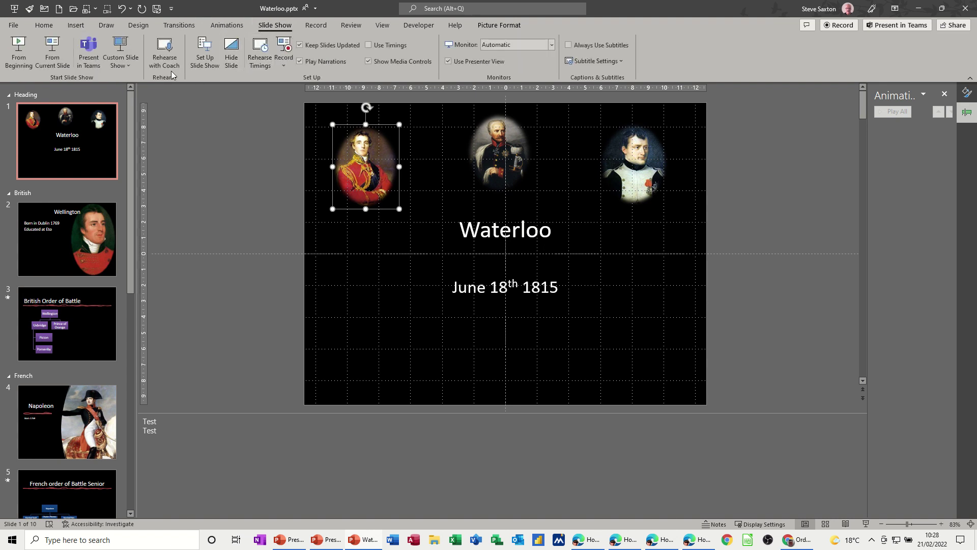
click(121, 55)
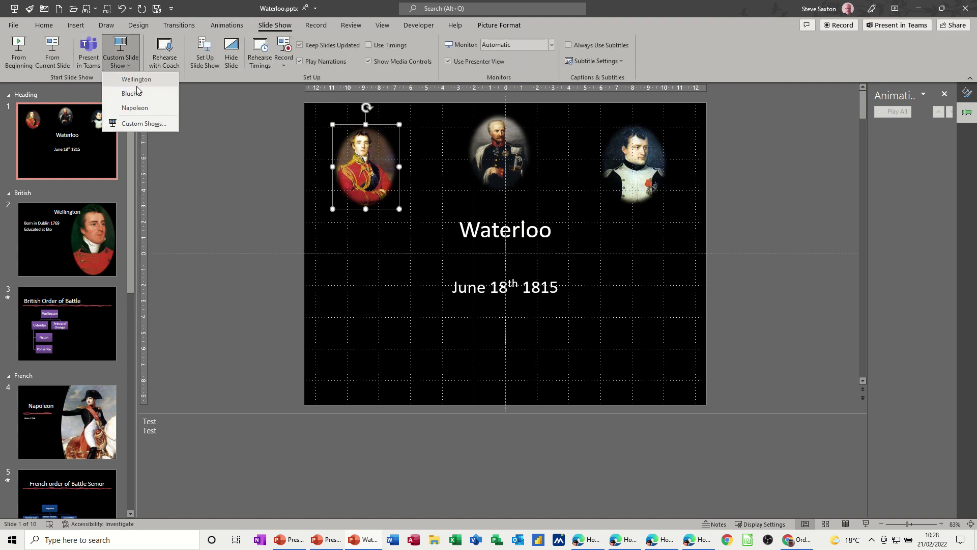
click(136, 80)
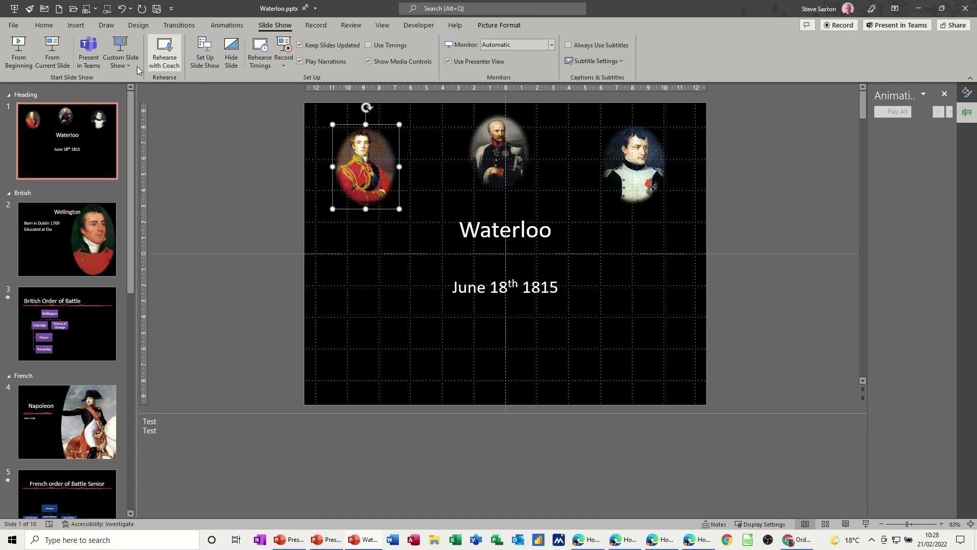
click(127, 63)
click(142, 122)
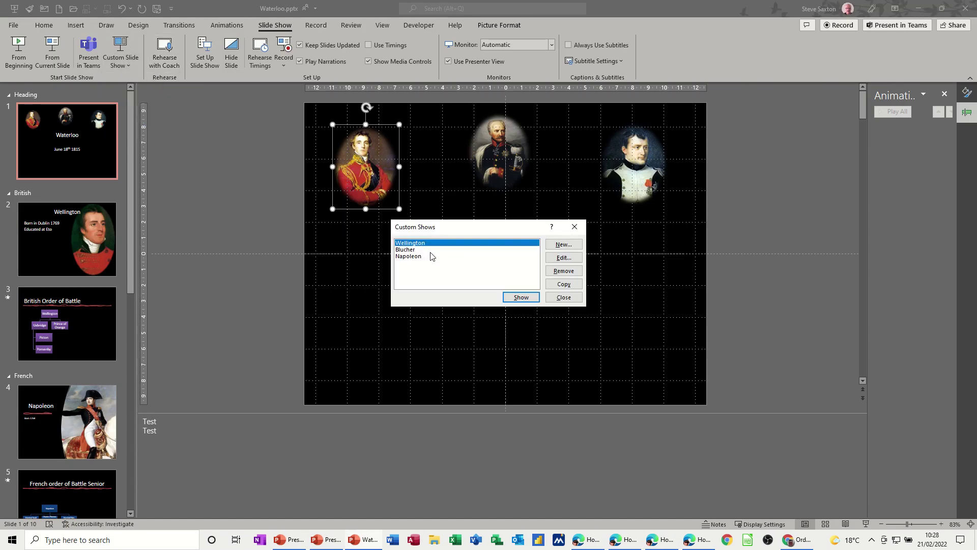
click(560, 257)
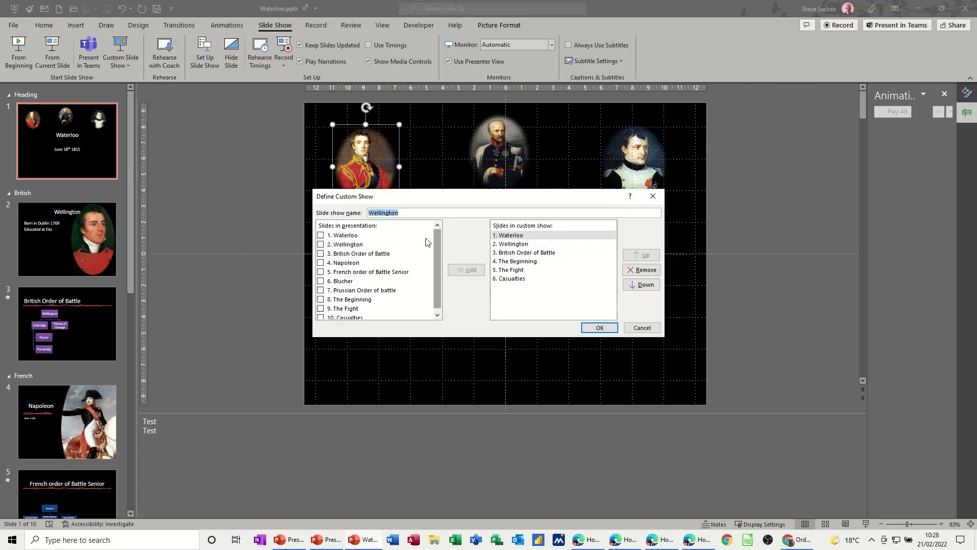
click(513, 236)
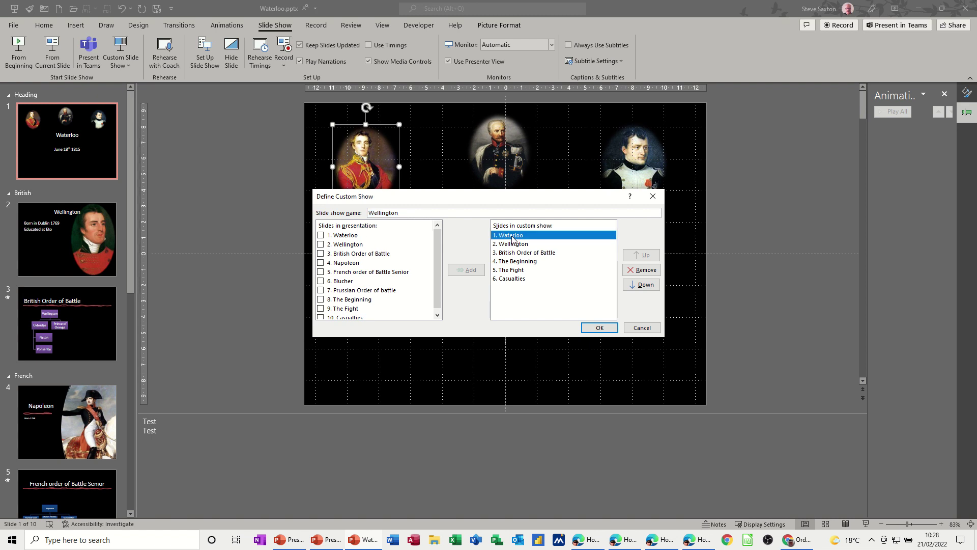
click(643, 271)
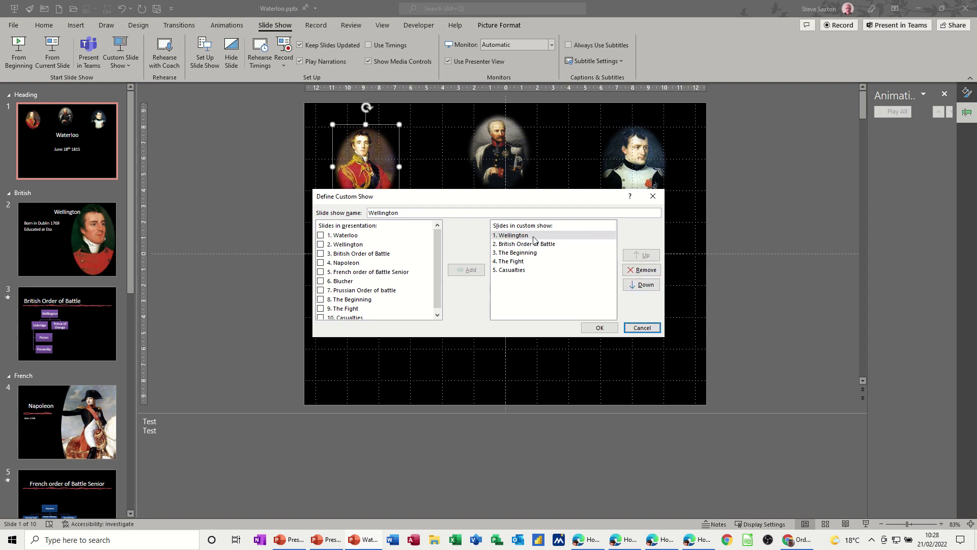
click(600, 327)
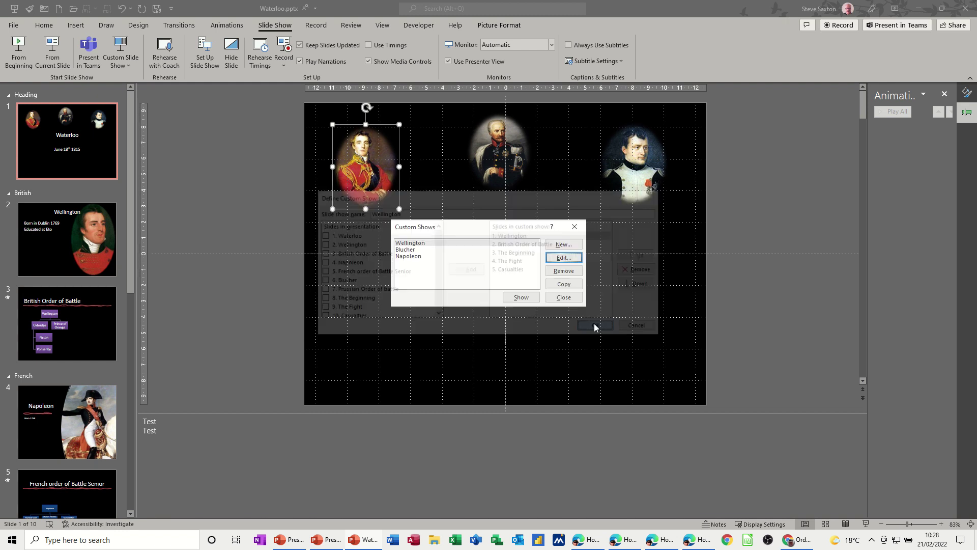
click(561, 298)
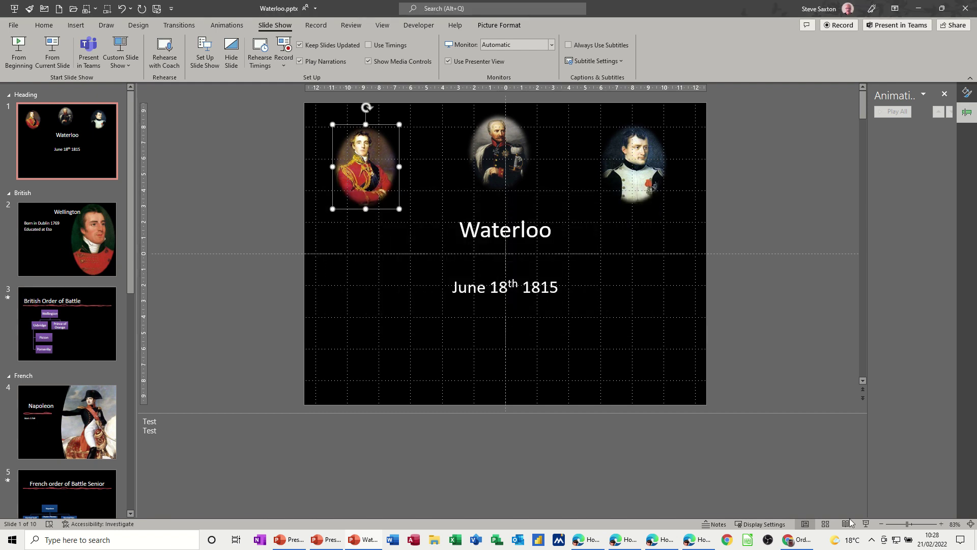
click(865, 523)
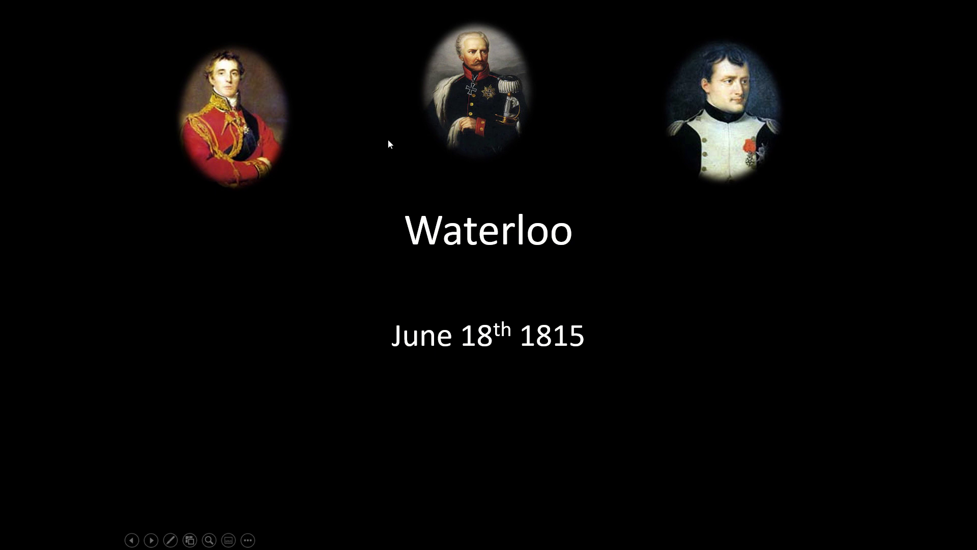
click(240, 104)
key(Escape)
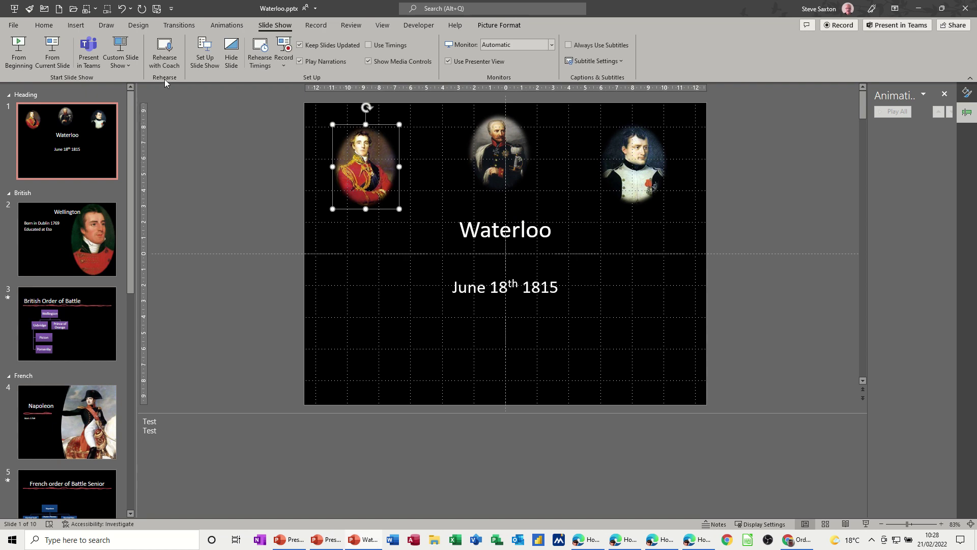
Remove the Waterloo slide from the Blucher custom show.
click(119, 70)
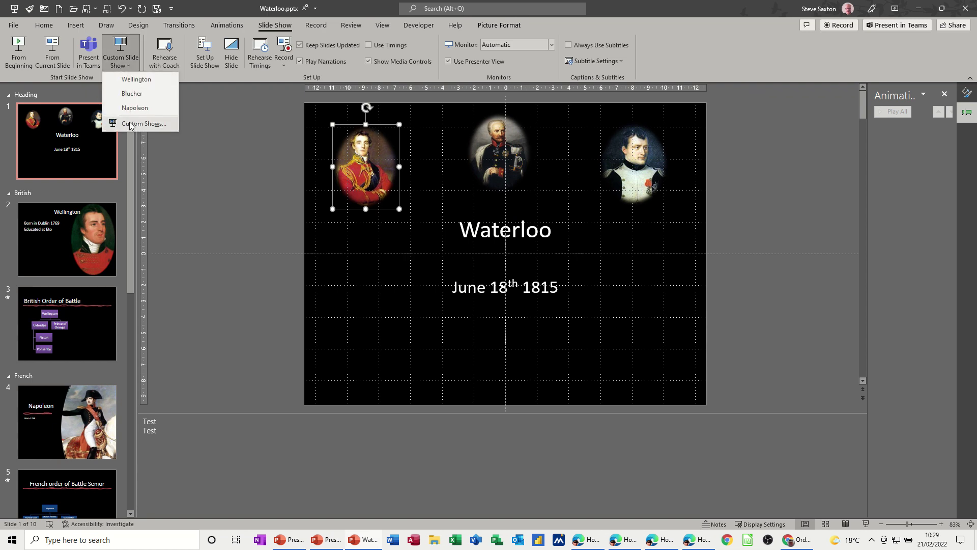
click(133, 122)
click(419, 250)
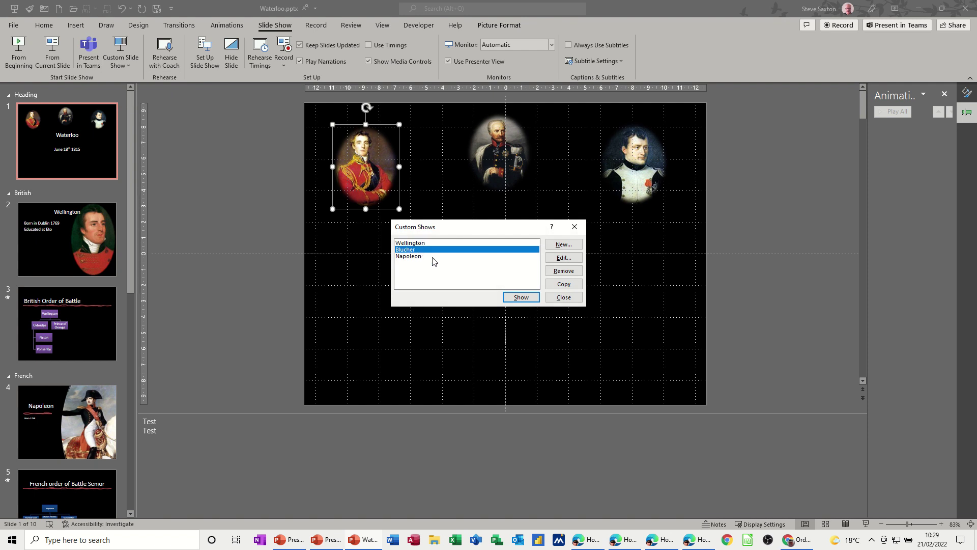
click(563, 257)
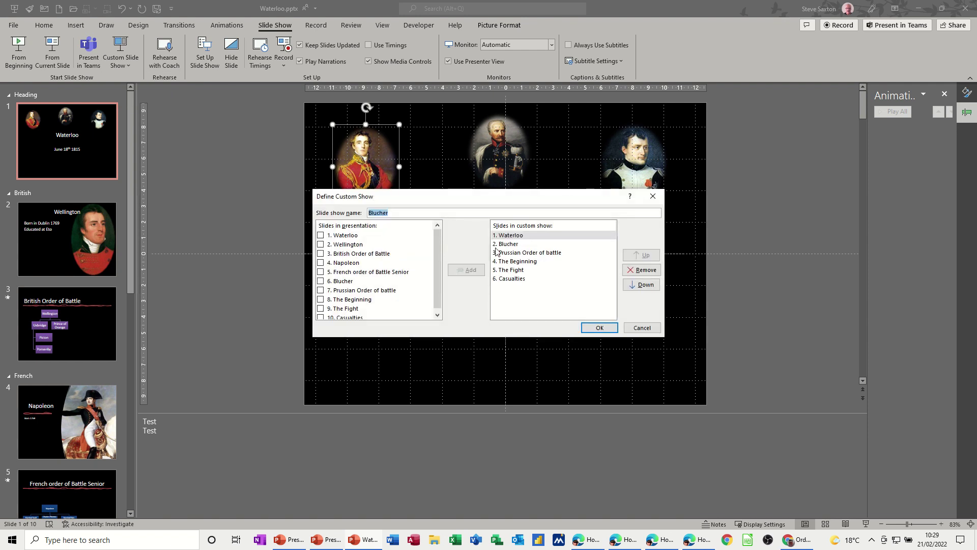
click(511, 237)
click(642, 270)
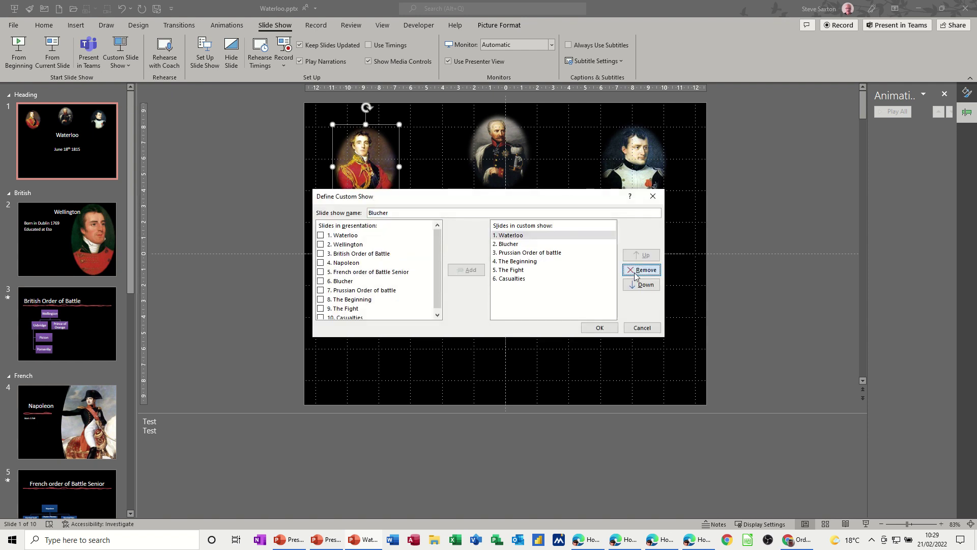
click(600, 326)
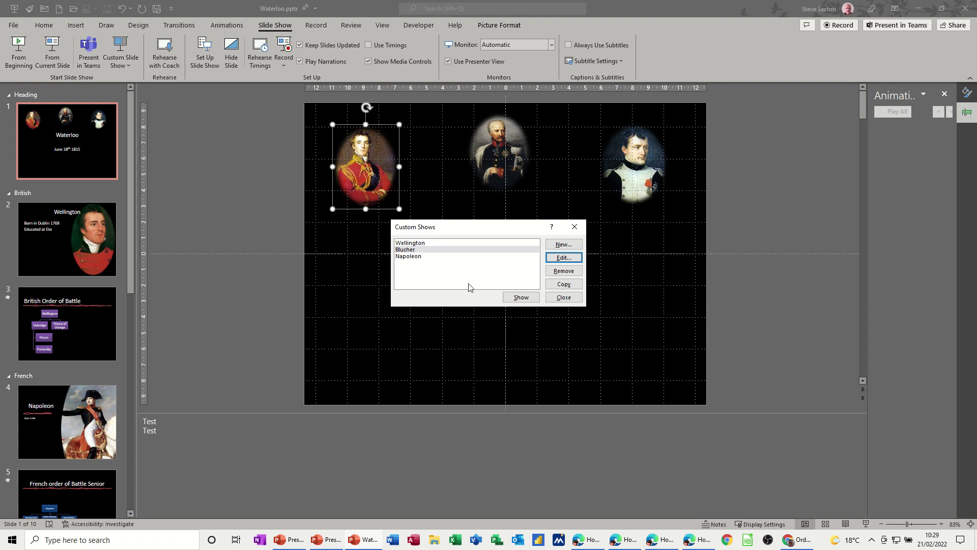
Remove the Waterloo slide from the Napoleon custom show and close Custom Shows.
click(418, 257)
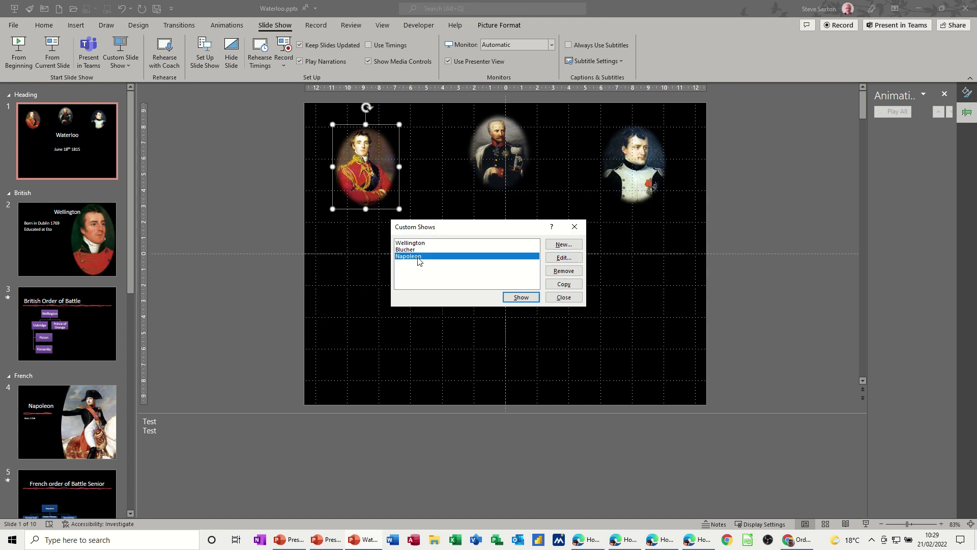
click(563, 258)
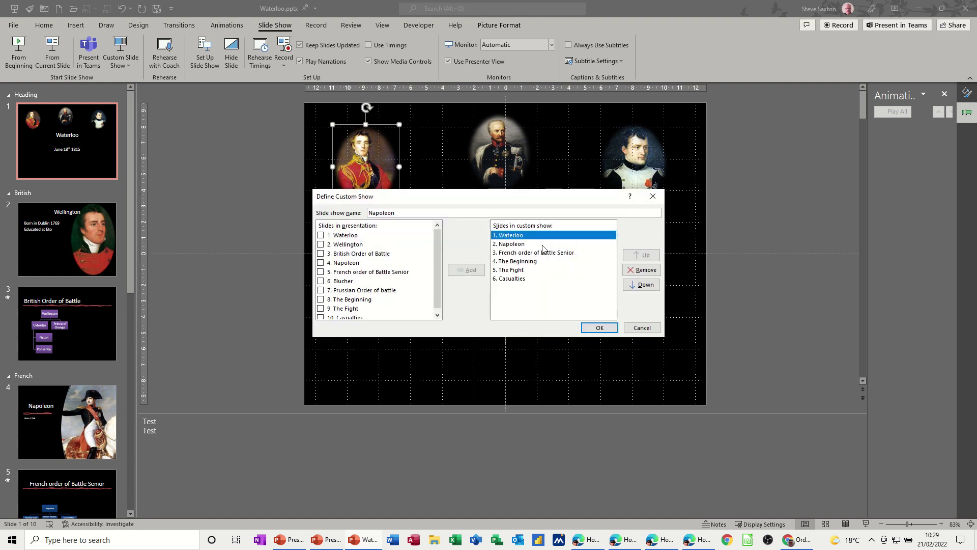
click(639, 271)
click(601, 329)
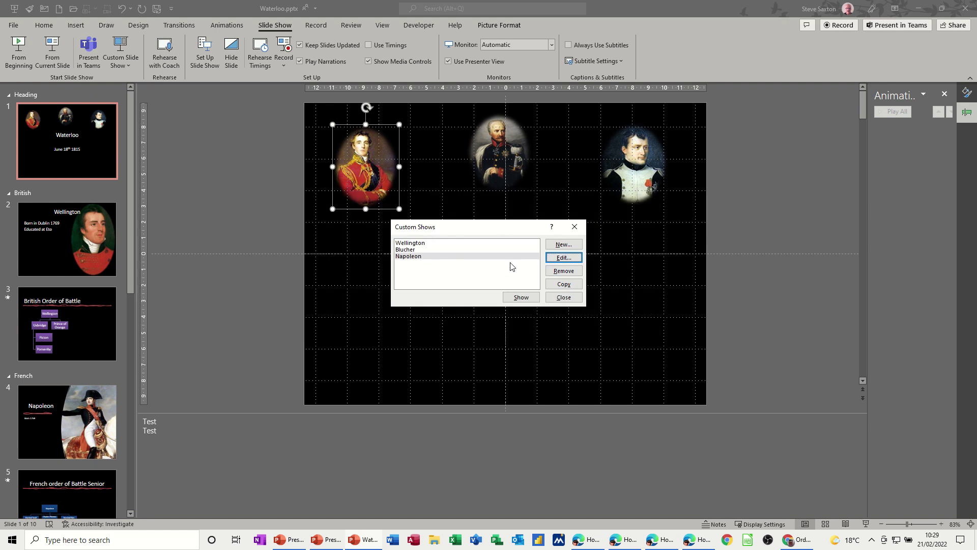
click(564, 299)
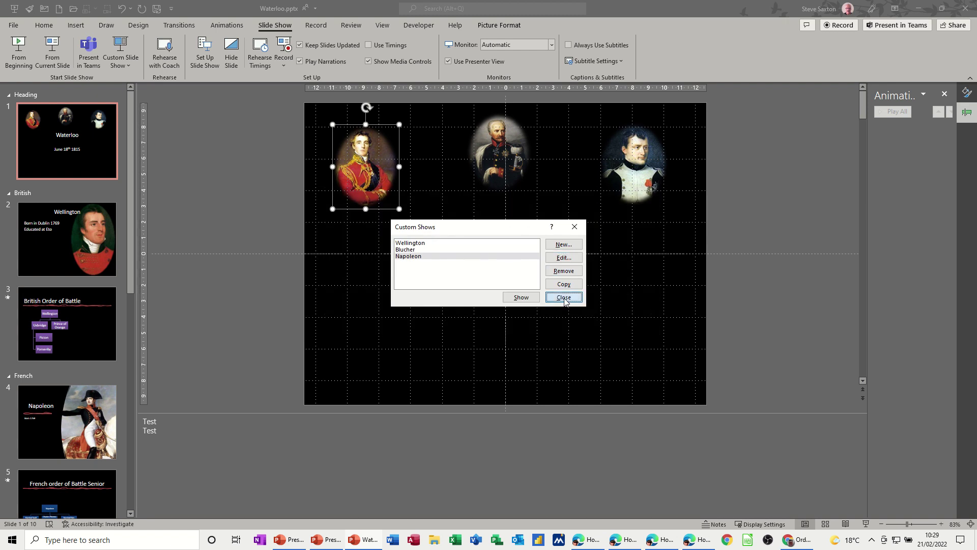
click(517, 153)
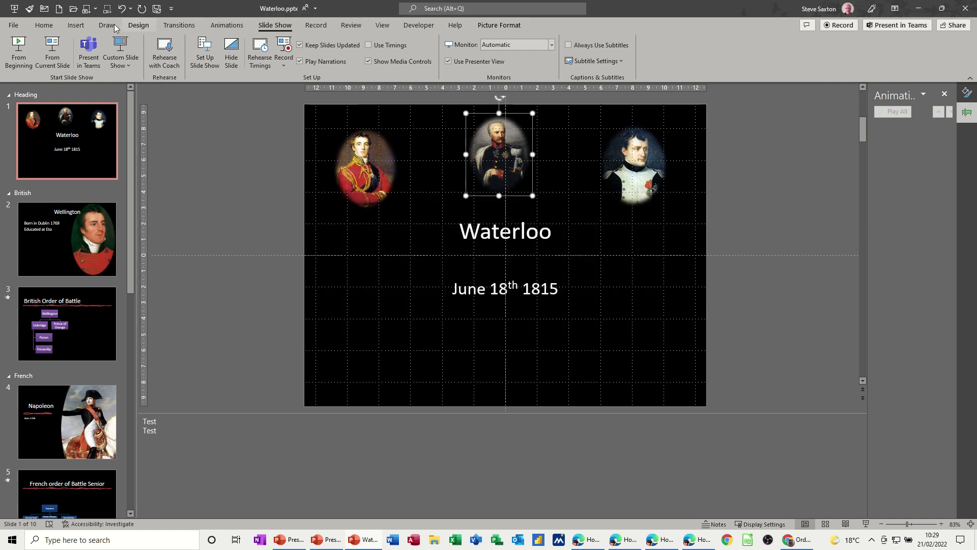
Link Blucher's portrait to the Blucher custom show with Show and return.
click(76, 25)
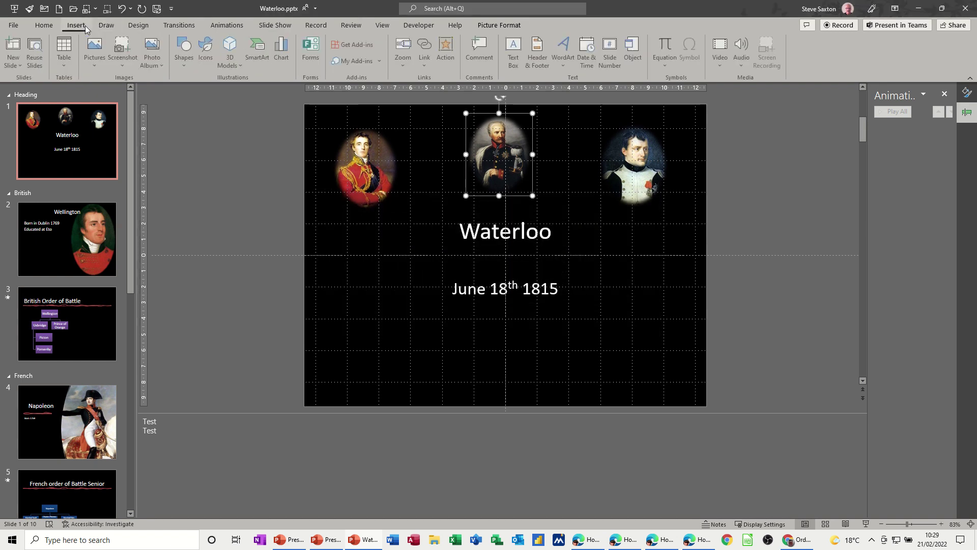
click(425, 51)
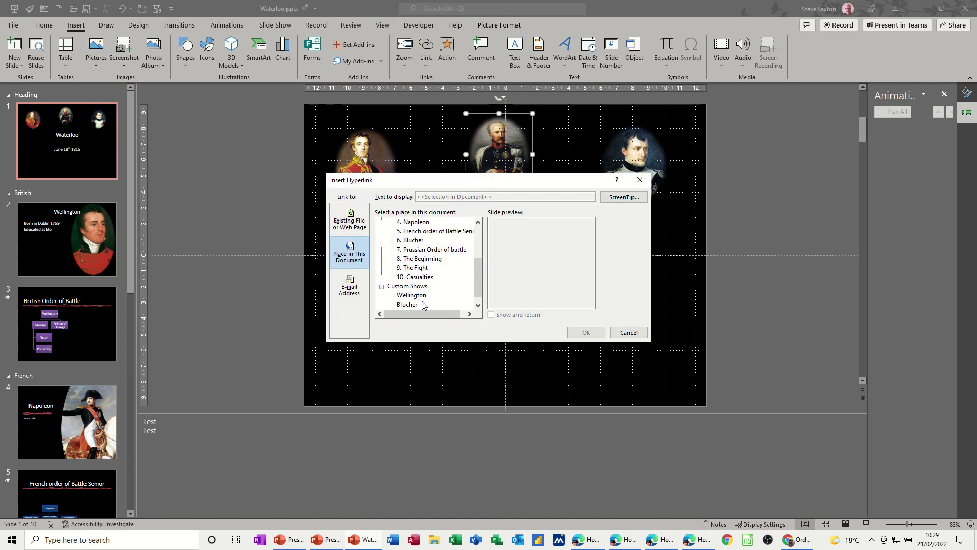
click(422, 305)
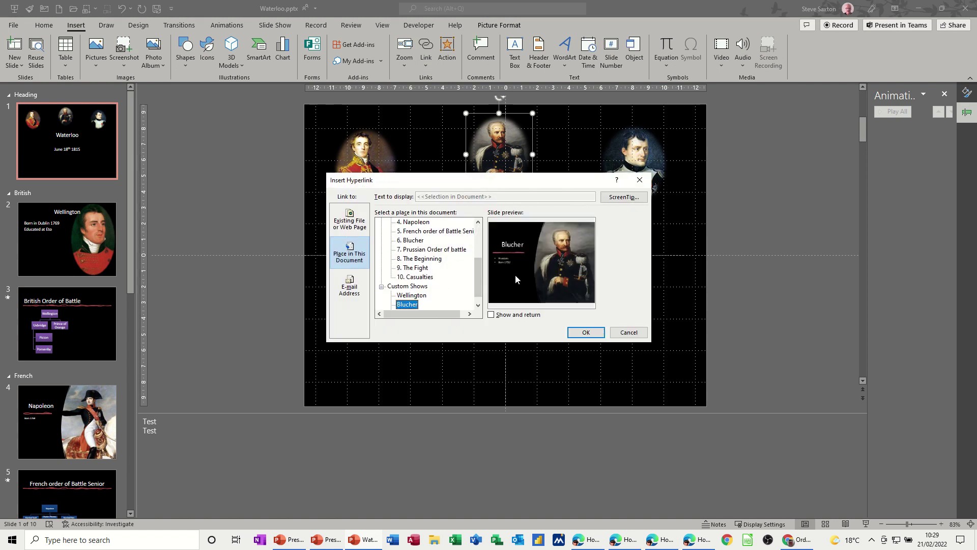
click(491, 316)
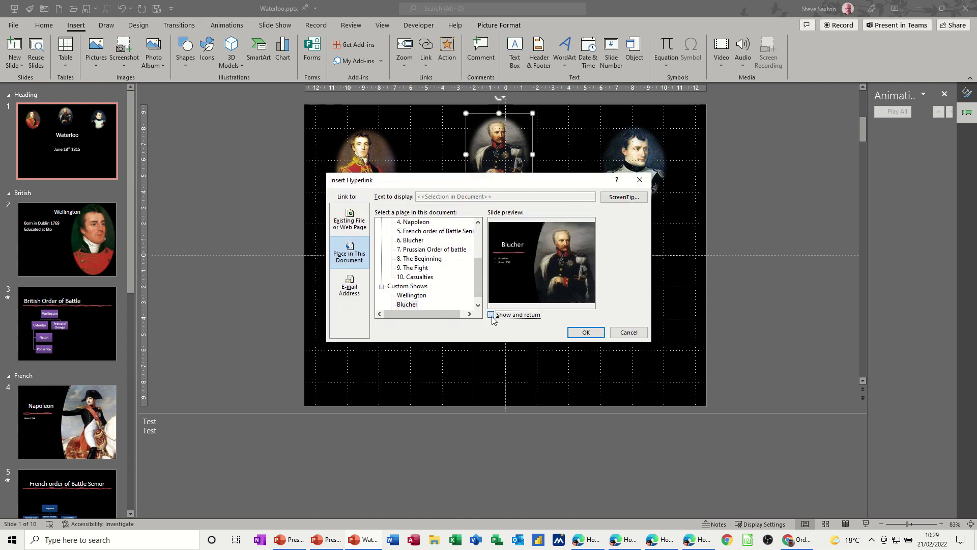
click(585, 333)
Link Napoleon's portrait to the Napoleon custom show with Show and return.
click(628, 188)
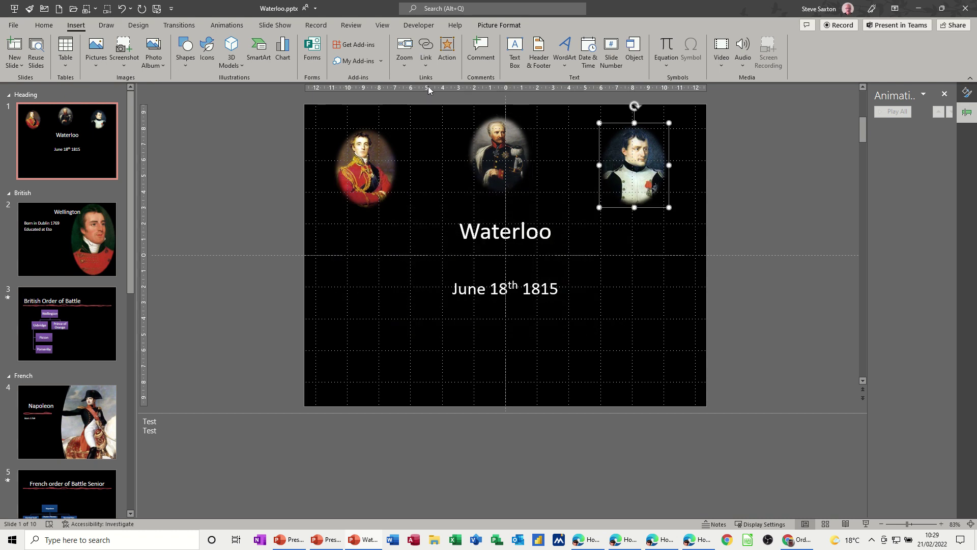
click(426, 46)
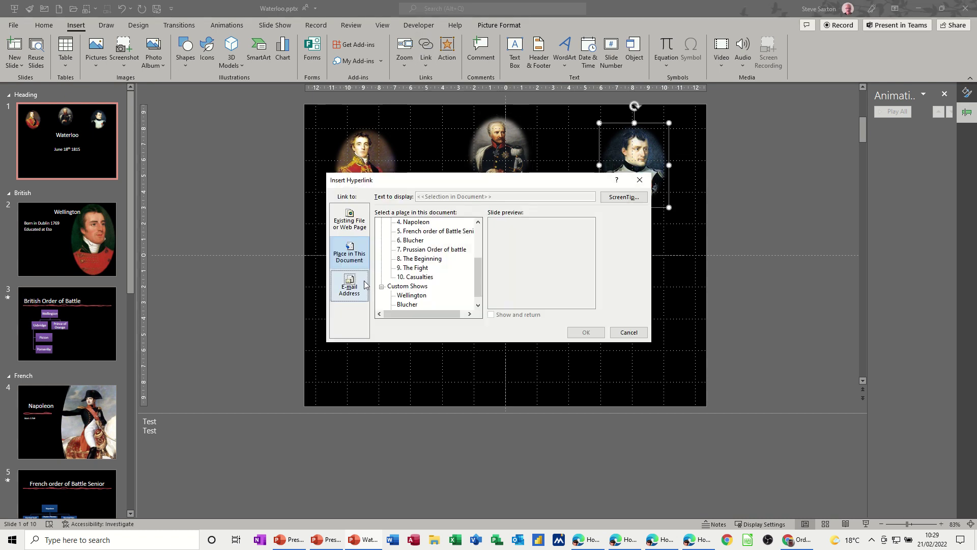
drag(478, 288, 479, 293)
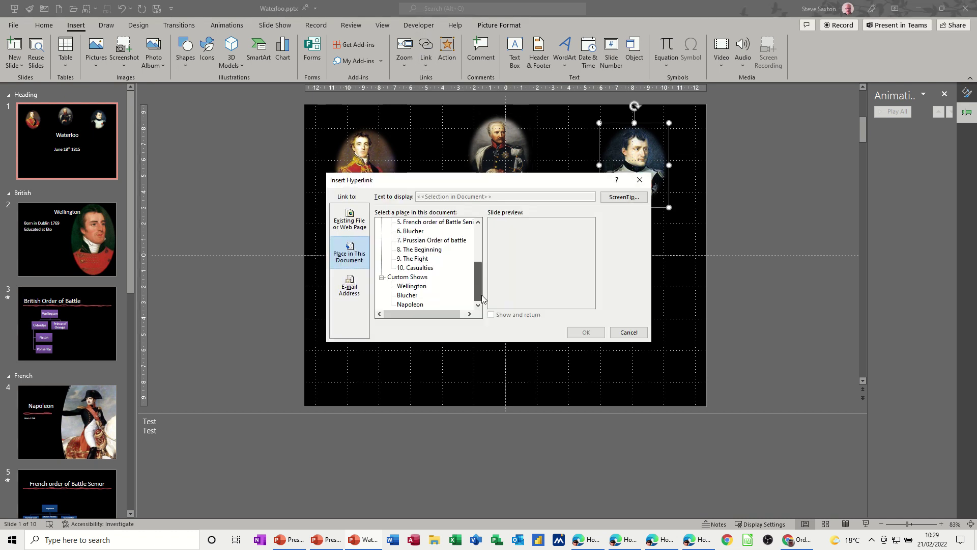
click(413, 305)
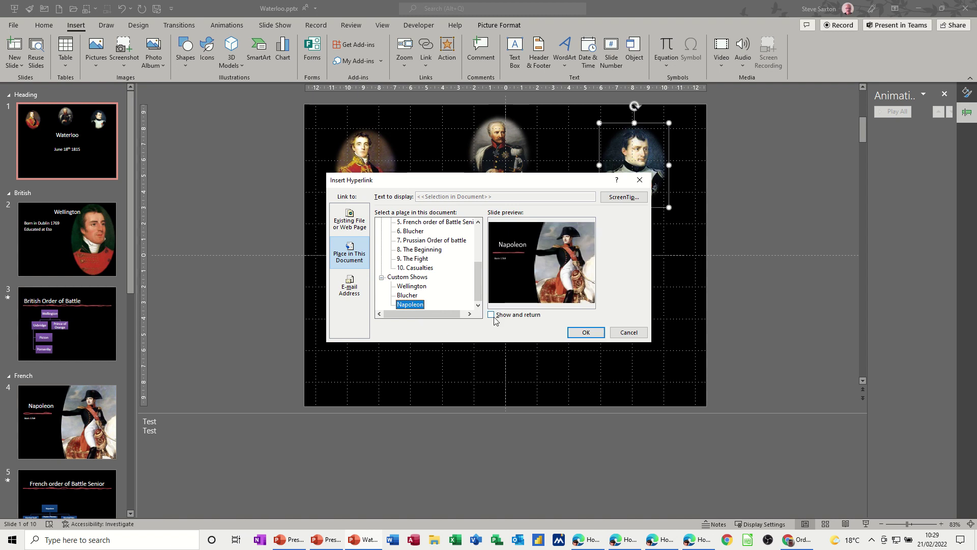
click(491, 315)
click(583, 333)
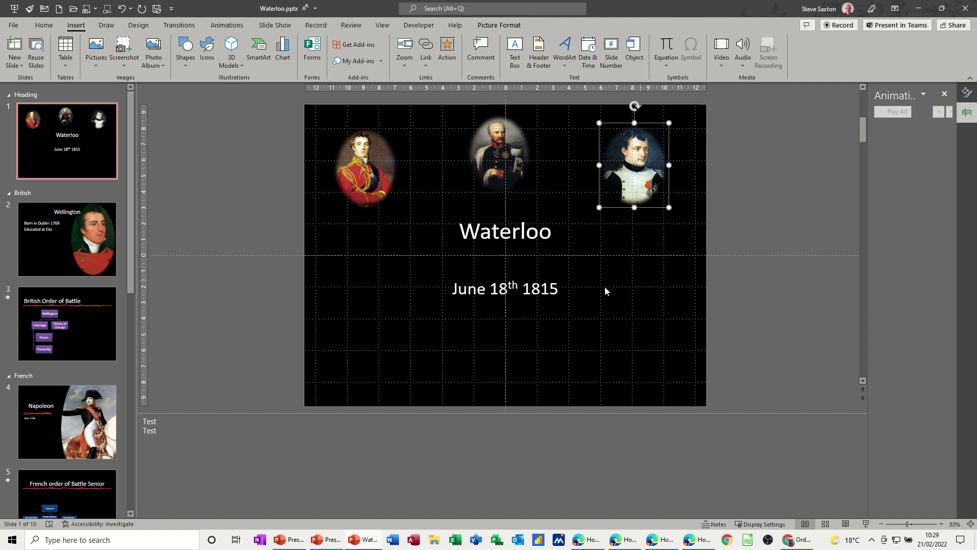
Collapse and re-expand the British and French sections to check them.
click(624, 239)
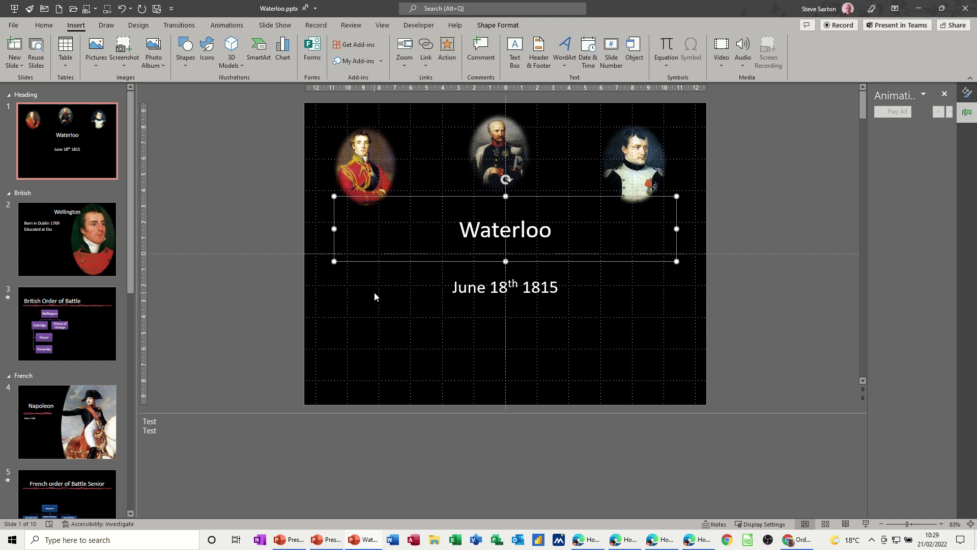
click(10, 196)
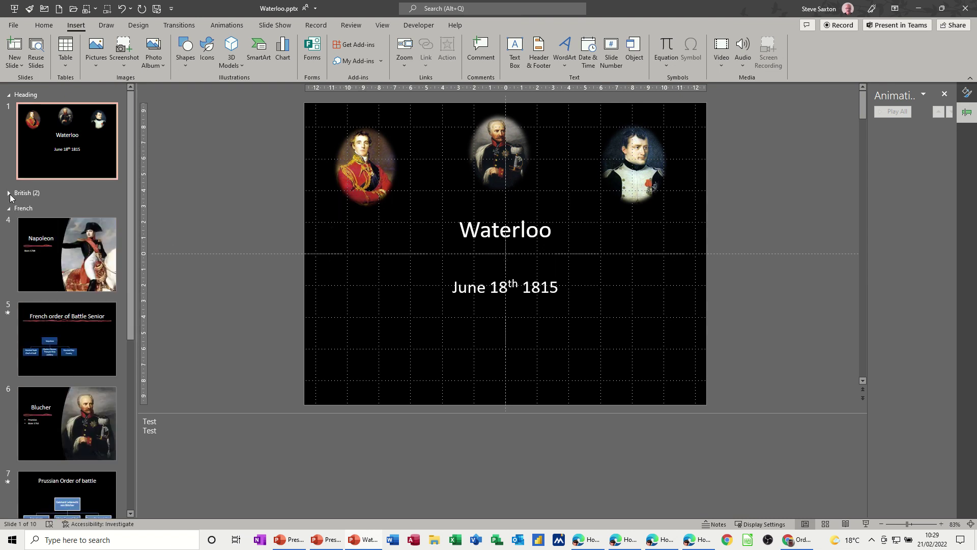
click(9, 213)
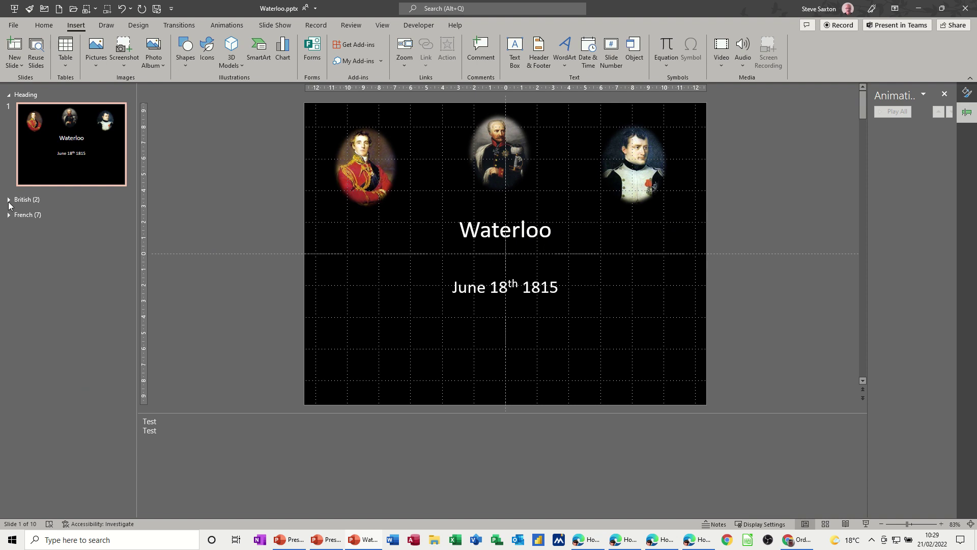
click(9, 200)
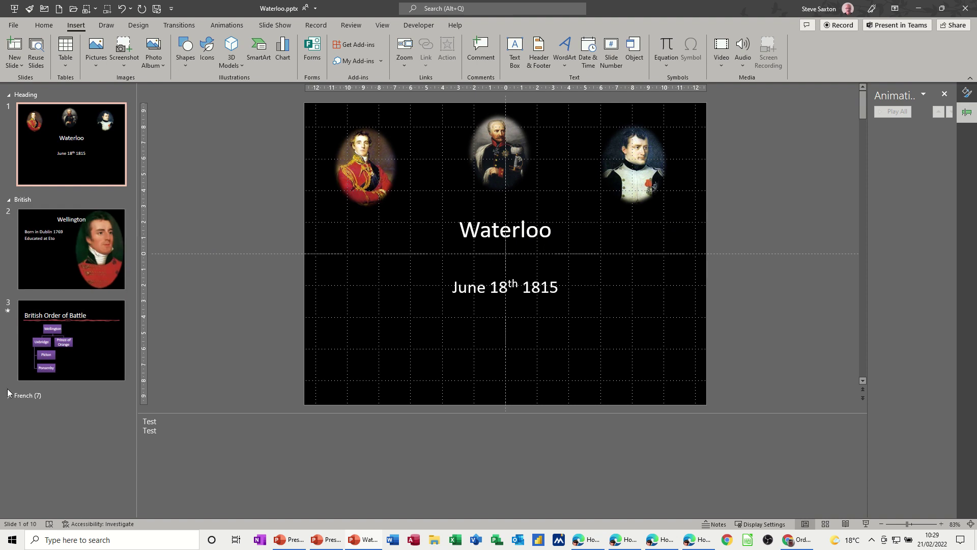
click(8, 395)
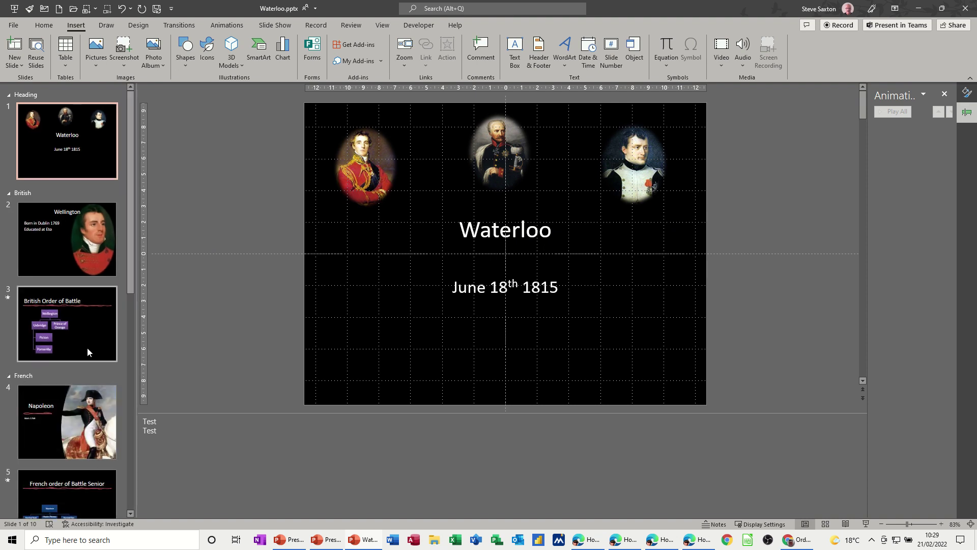
Place the insertion point between slides 5 and 6 in the thumbnail pane.
drag(129, 271, 133, 380)
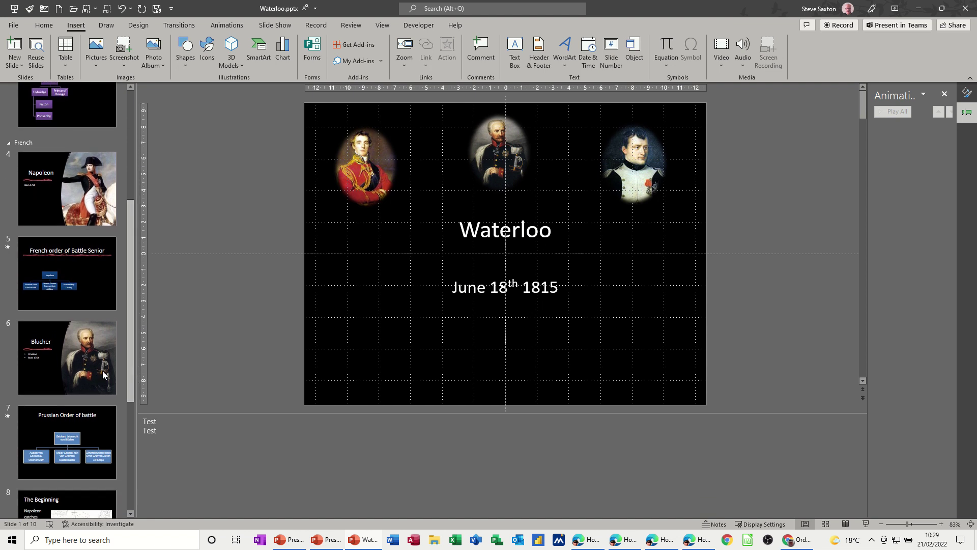
click(38, 315)
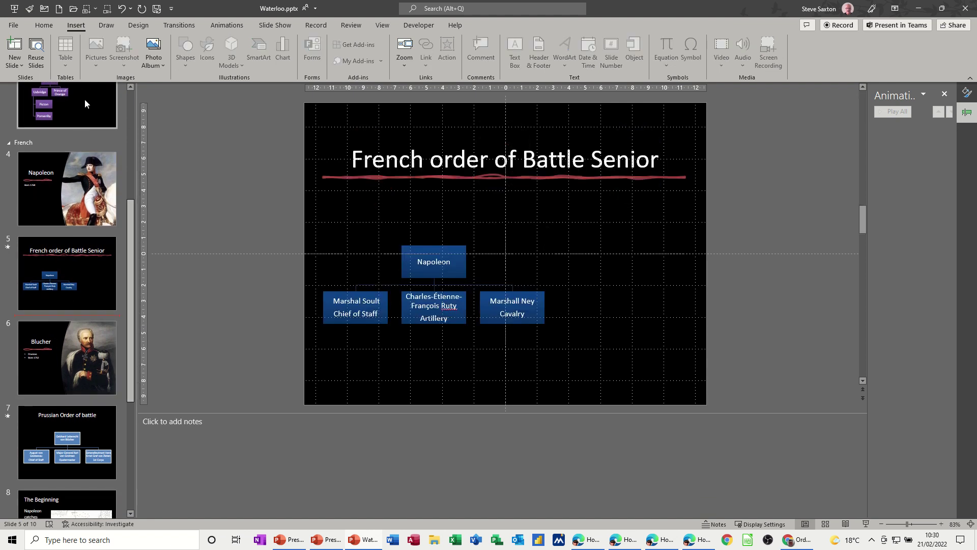
click(43, 27)
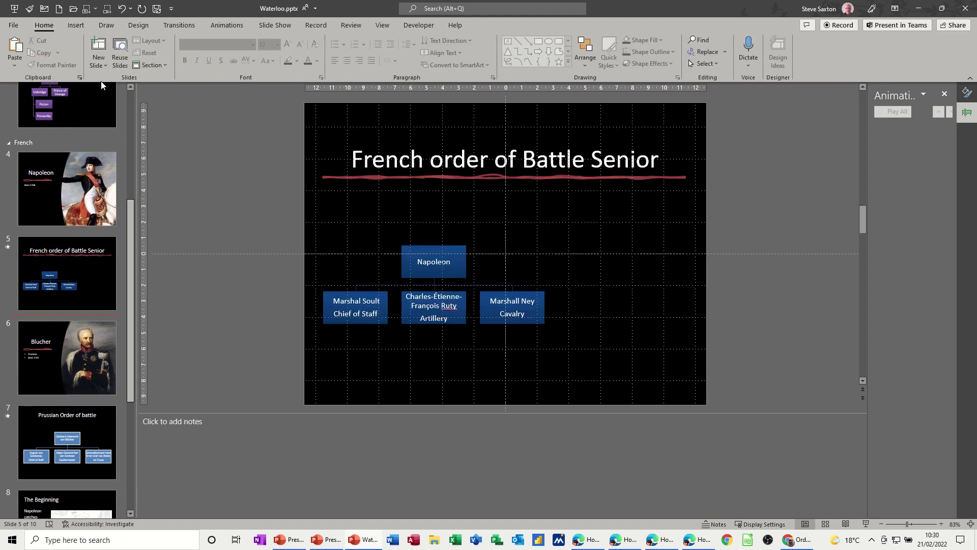
Add a section named 'Prussian' starting at slide 6, the Blucher slide.
click(162, 65)
click(163, 79)
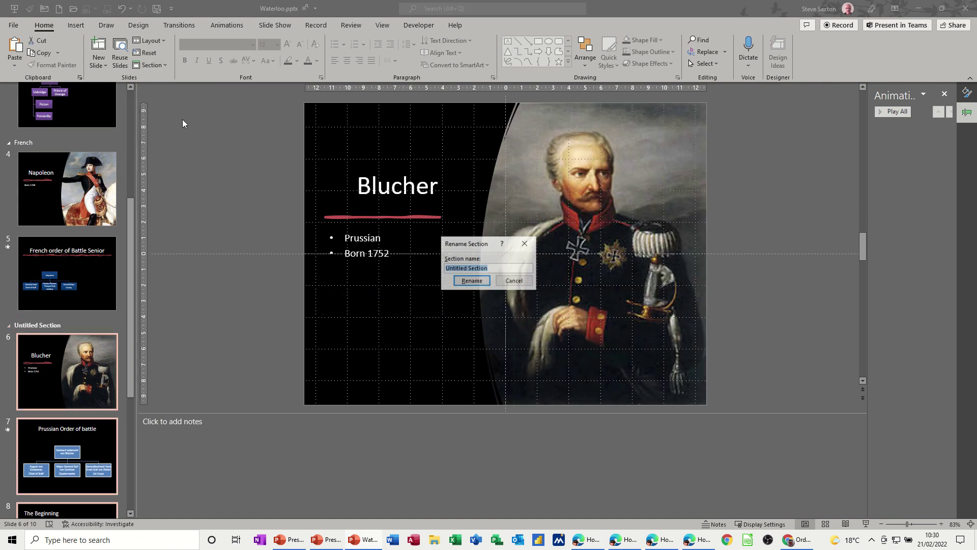
text(Prussian)
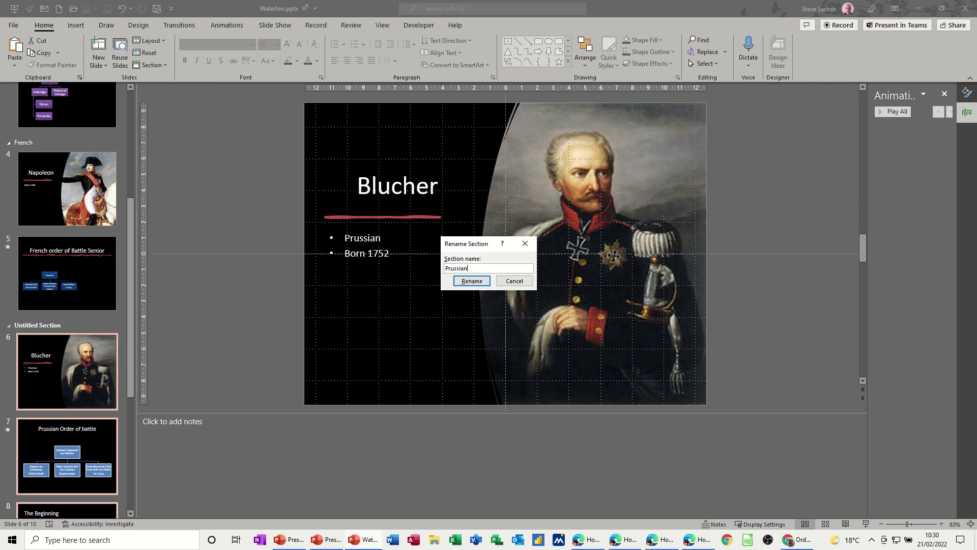
click(472, 280)
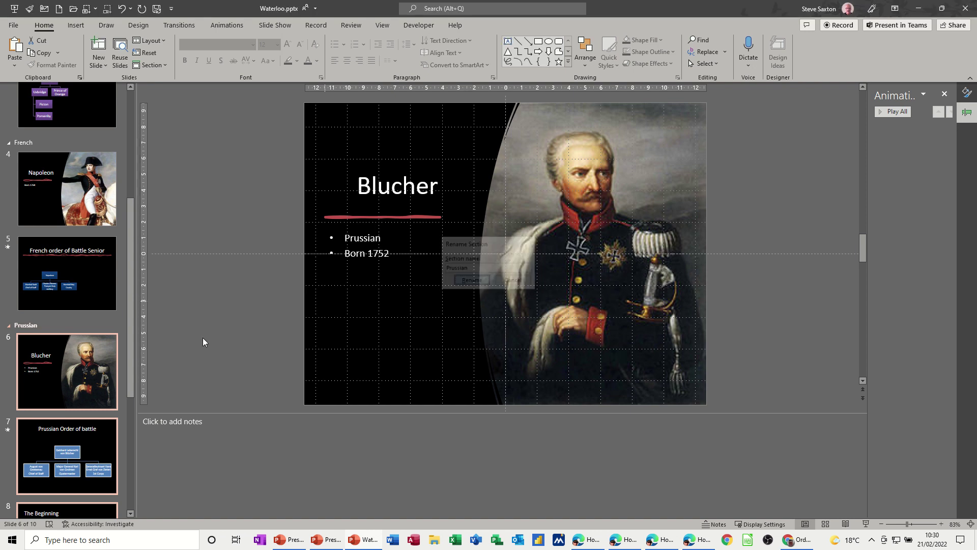
drag(133, 307, 133, 374)
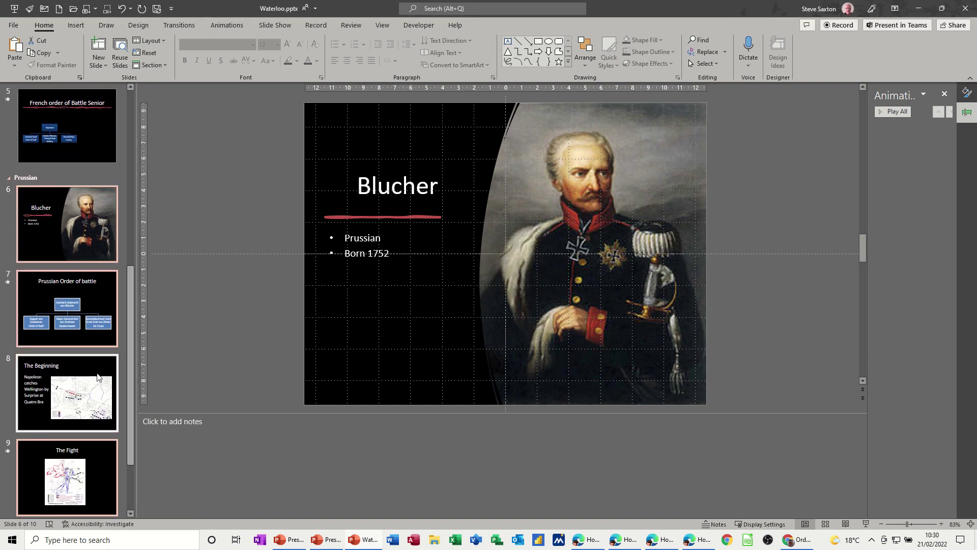
click(51, 352)
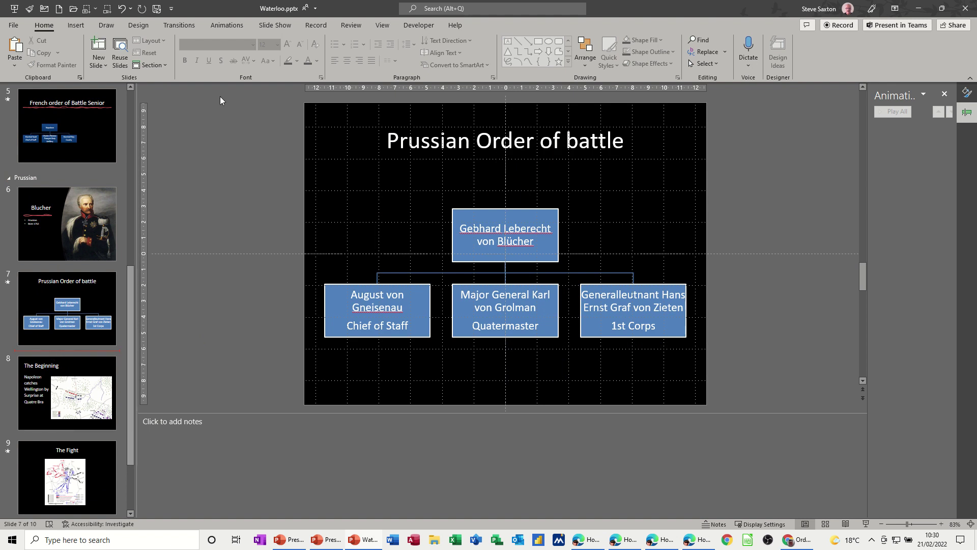
Add a section named 'General' starting at slide 8, then collapse the Prussian section.
click(161, 66)
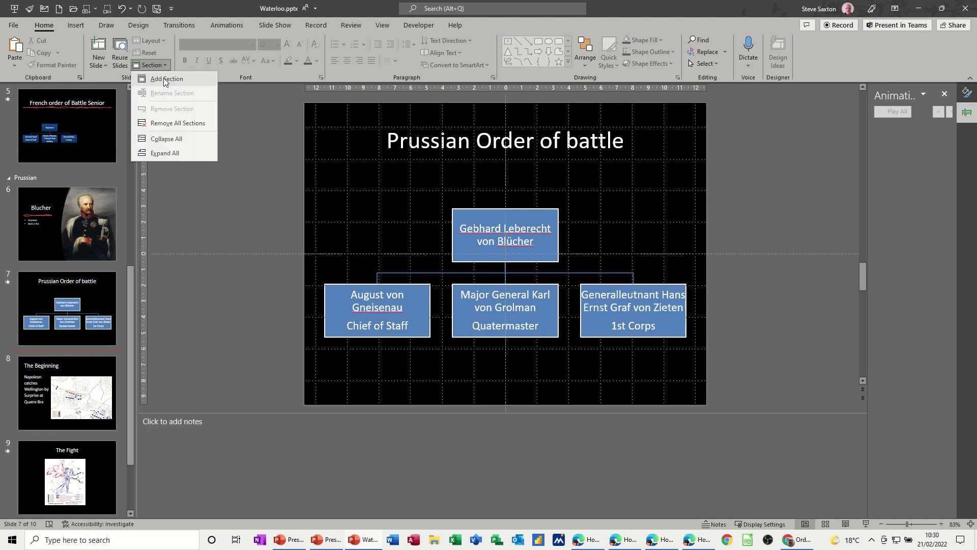
click(163, 77)
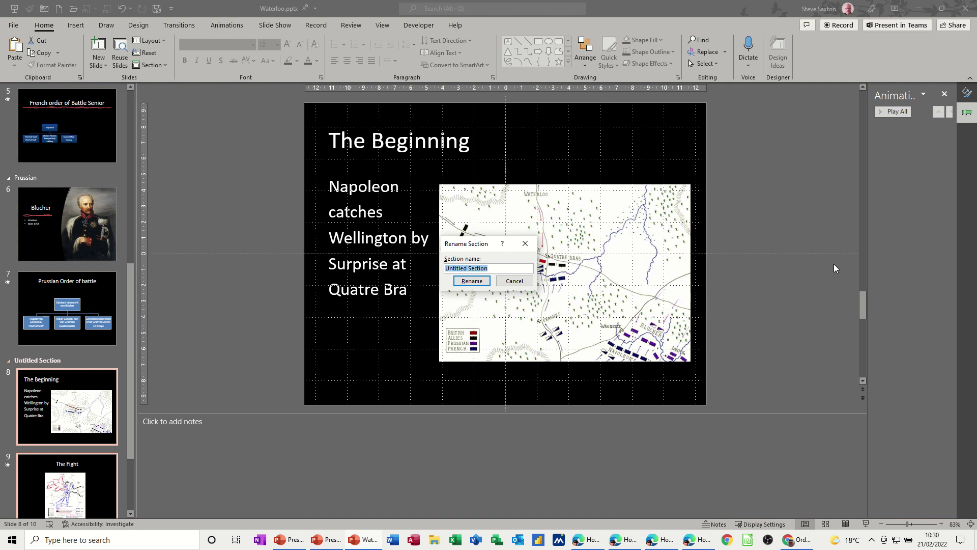
text(General)
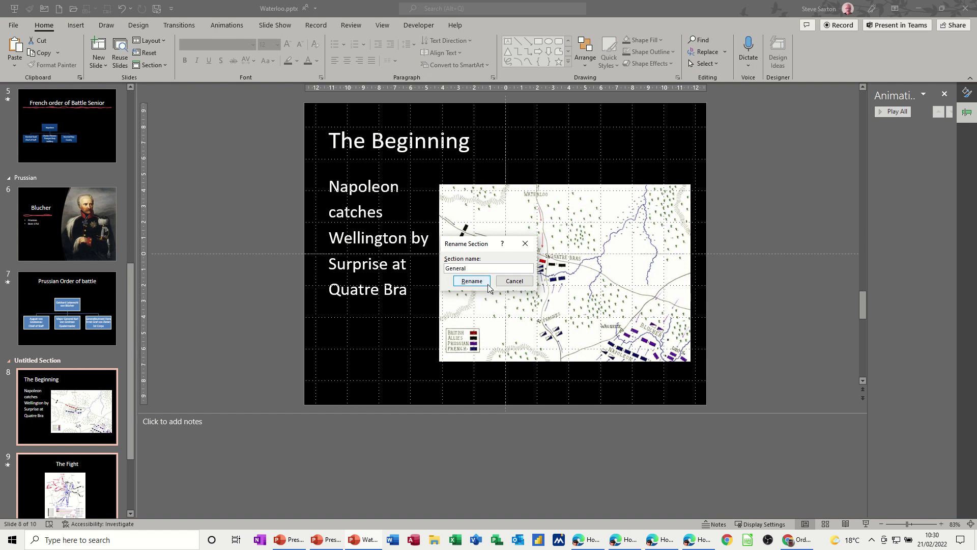
click(472, 281)
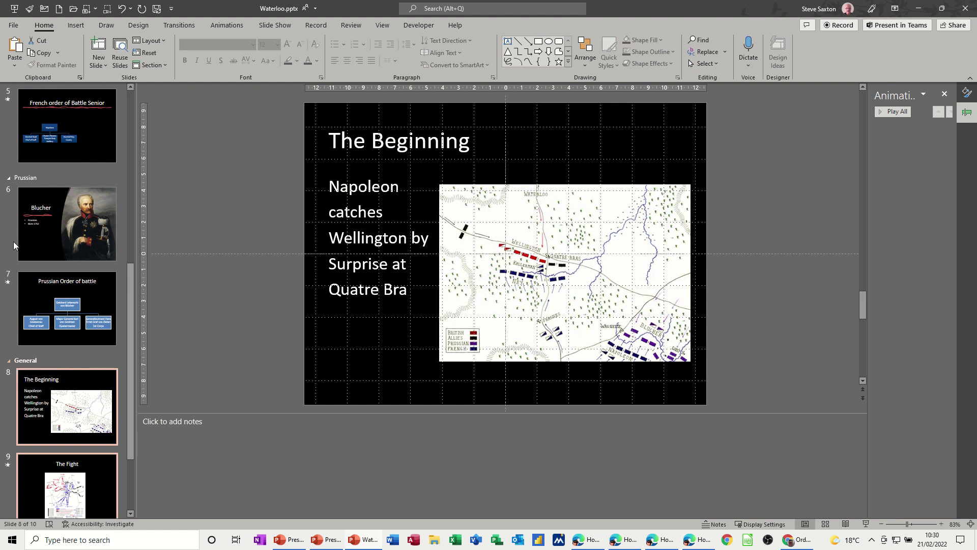
click(9, 177)
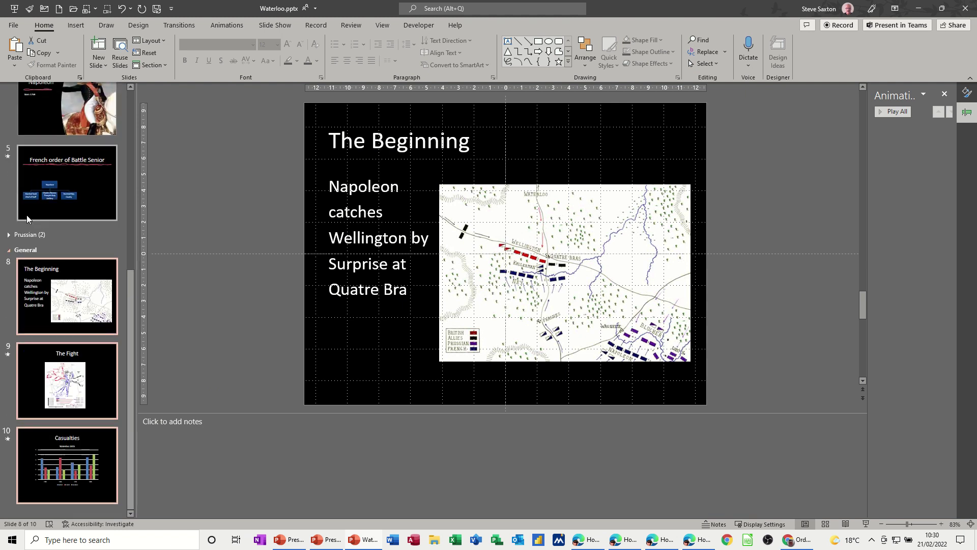
Collapse the Prussian, General, British, French and Heading sections to their headings.
click(11, 234)
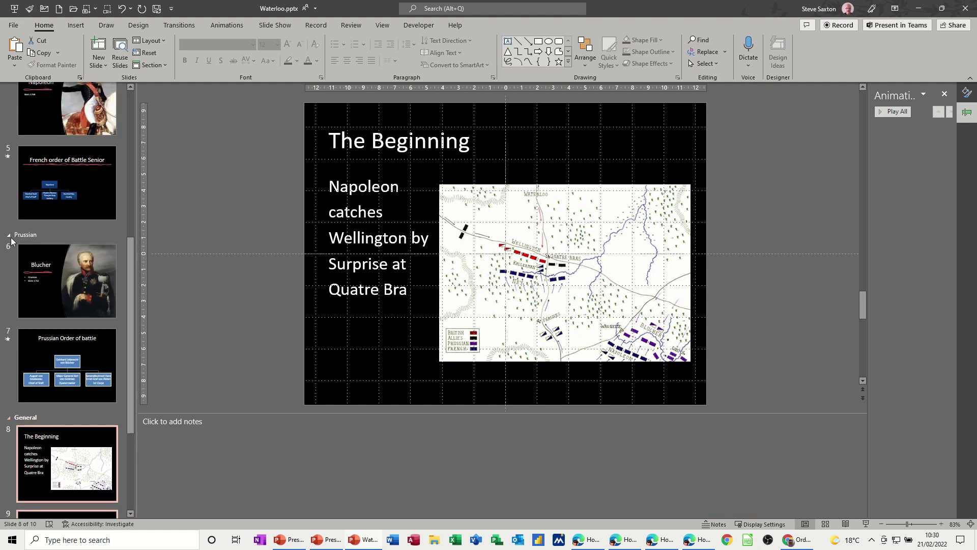
click(9, 236)
click(10, 253)
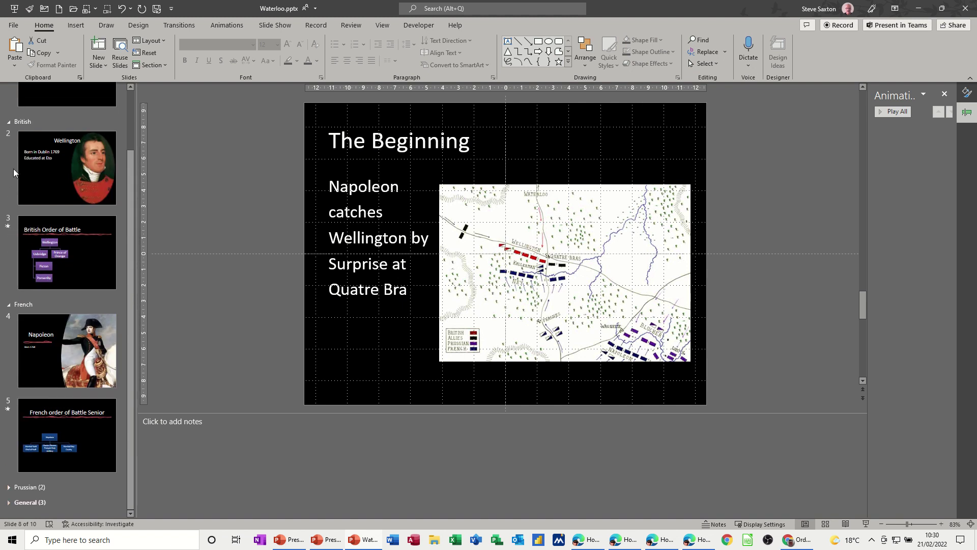
click(9, 122)
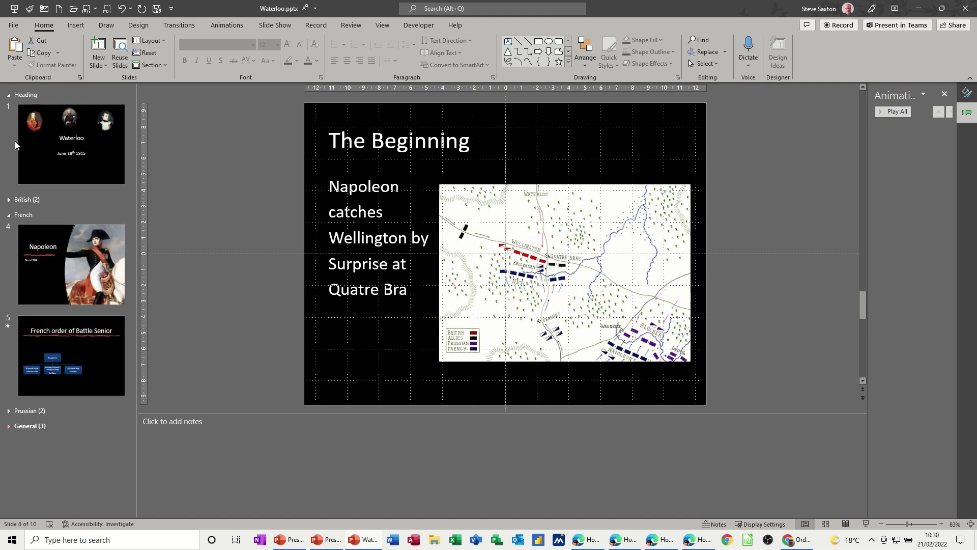
click(9, 216)
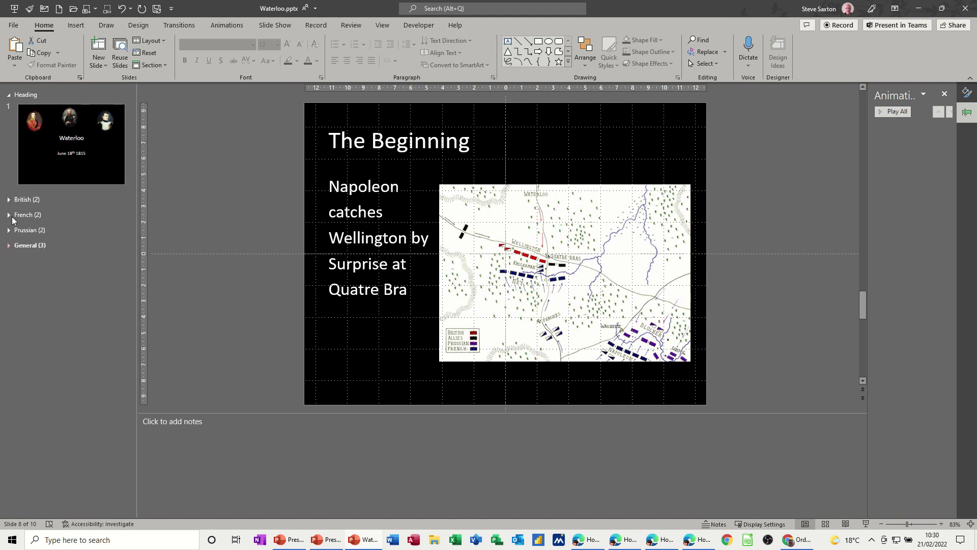
click(9, 97)
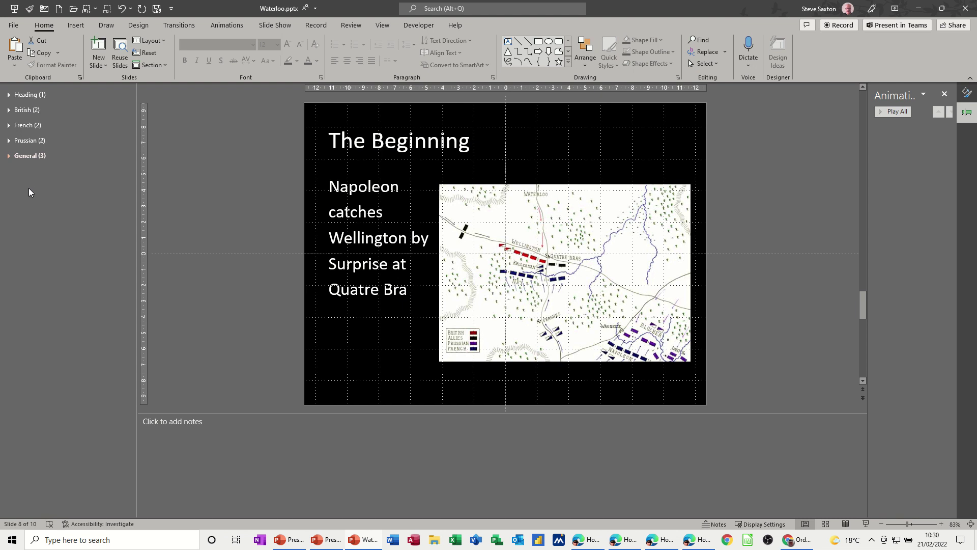
Expand the British and French sections and select the British slides 2–3.
click(9, 109)
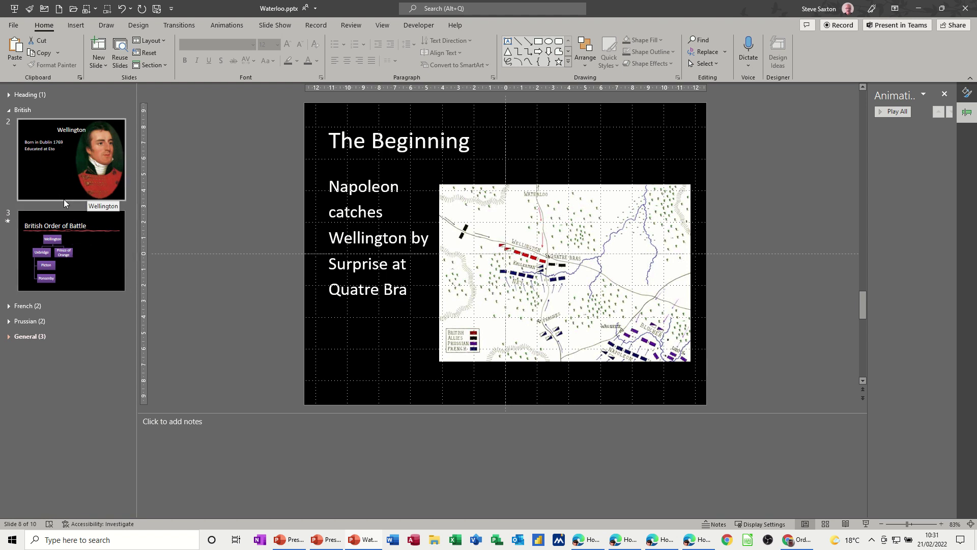
click(9, 308)
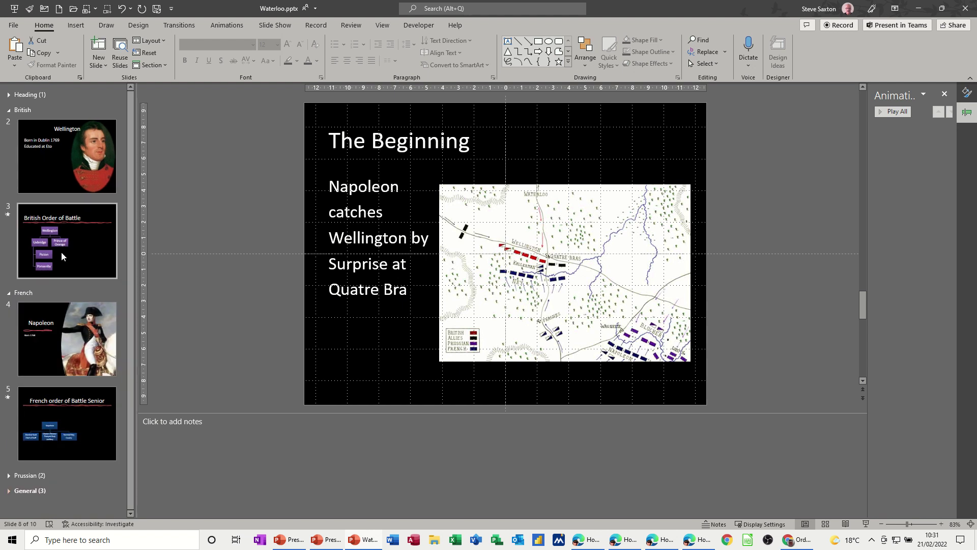
click(43, 151)
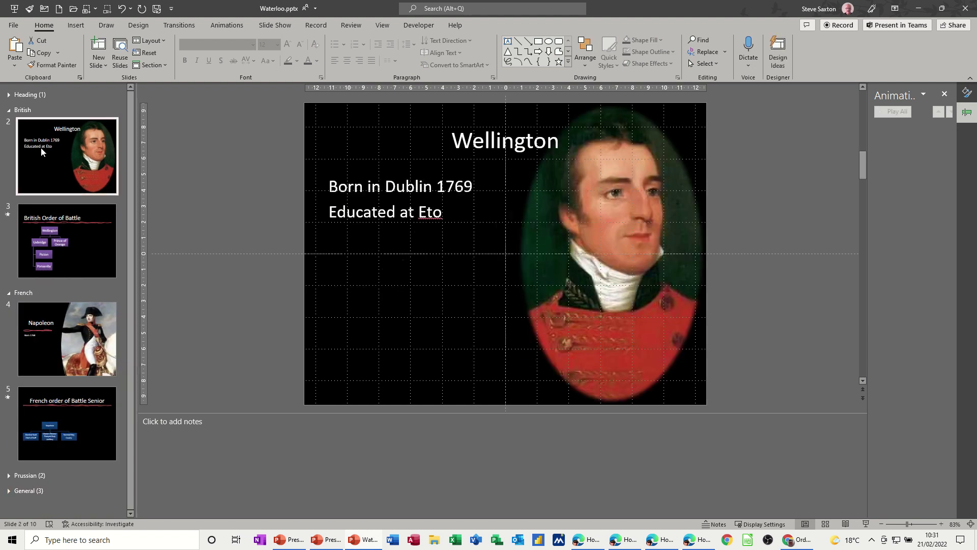
click(23, 110)
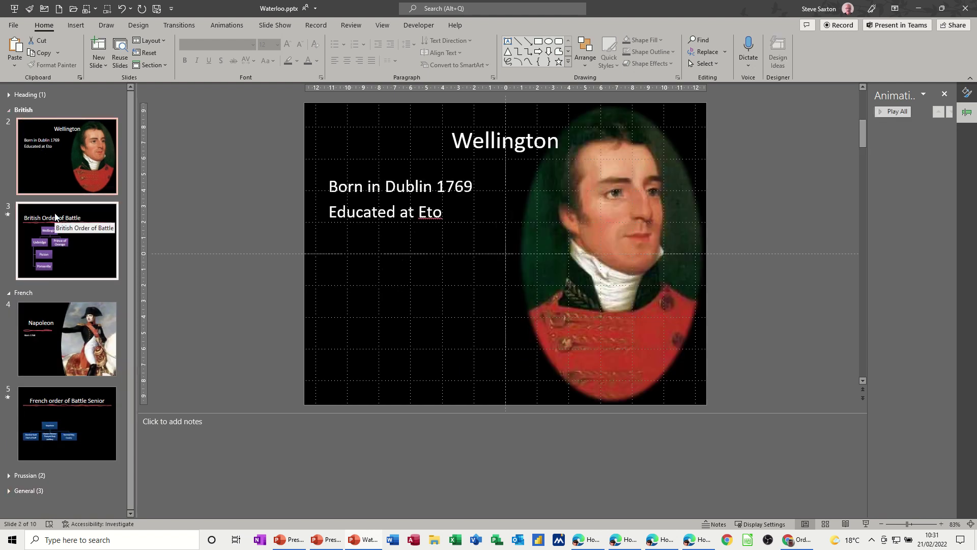
Apply the Badge theme to the British slides, then select the French section's slides.
click(138, 26)
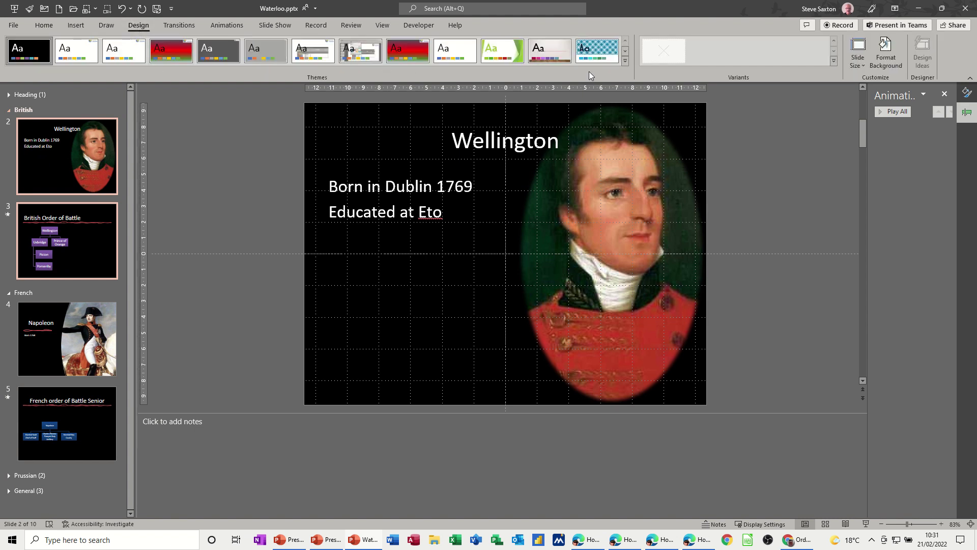
click(625, 62)
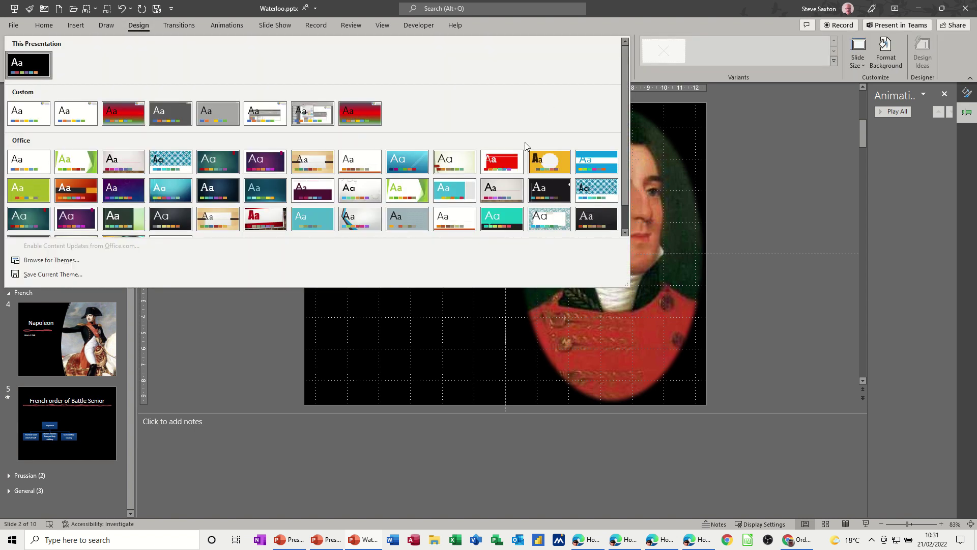
click(550, 169)
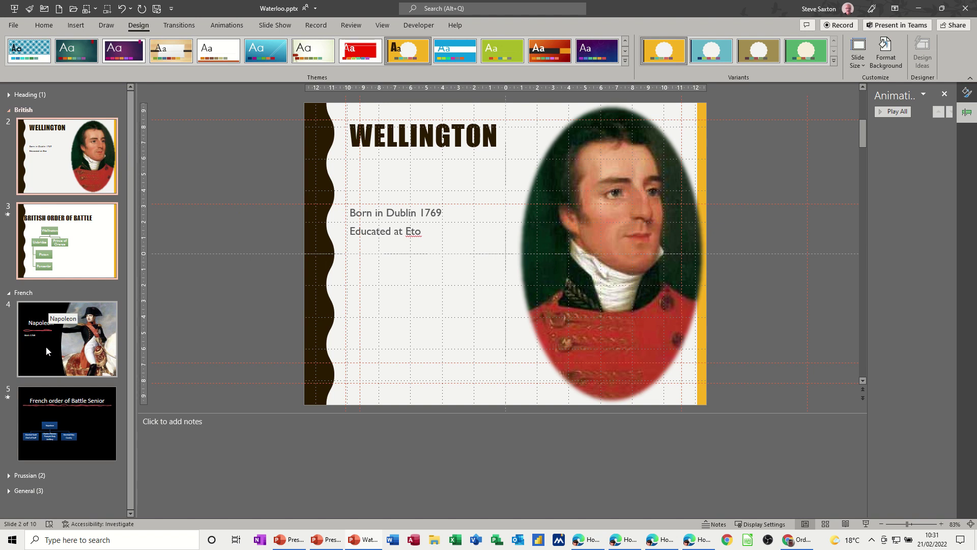
click(23, 292)
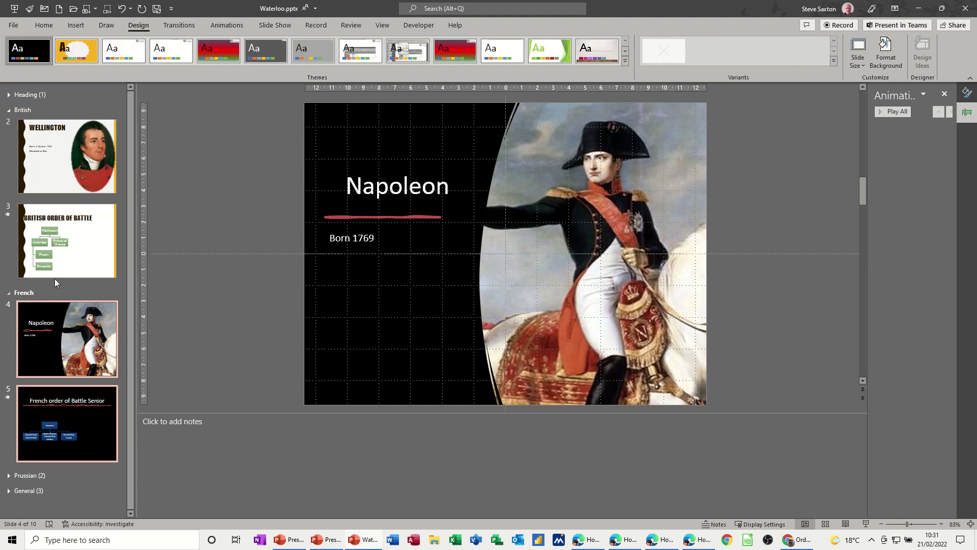
Give the French slides the red-banded theme, then select and expand the Prussian section.
click(625, 61)
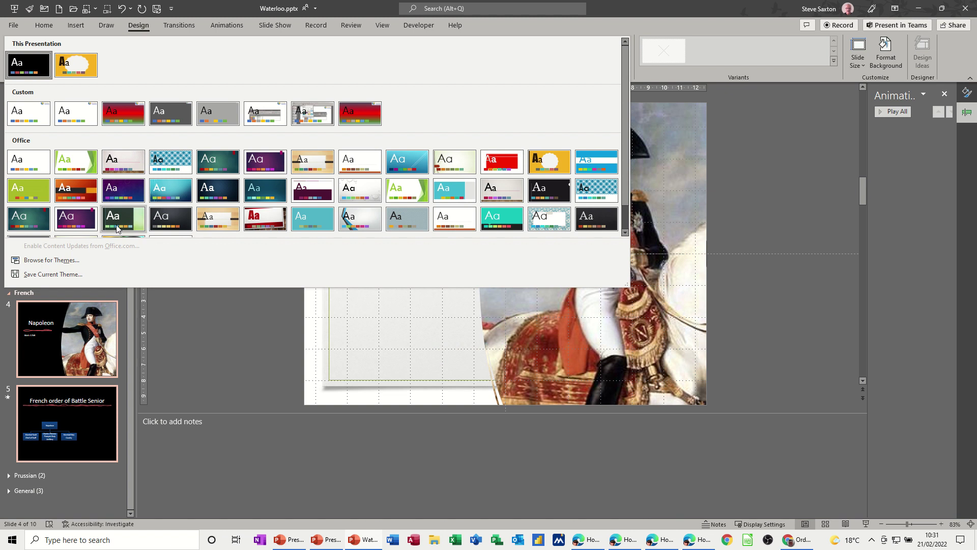
click(210, 219)
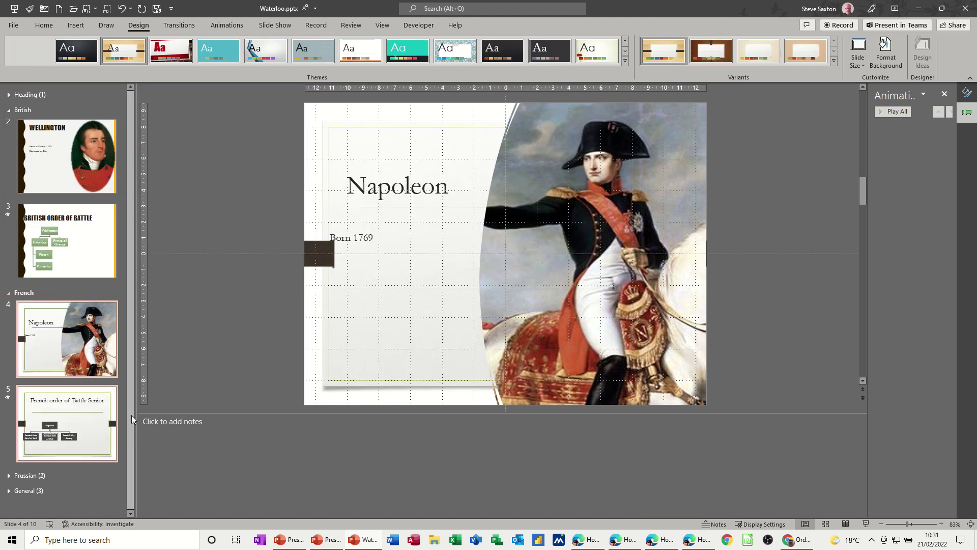
click(164, 54)
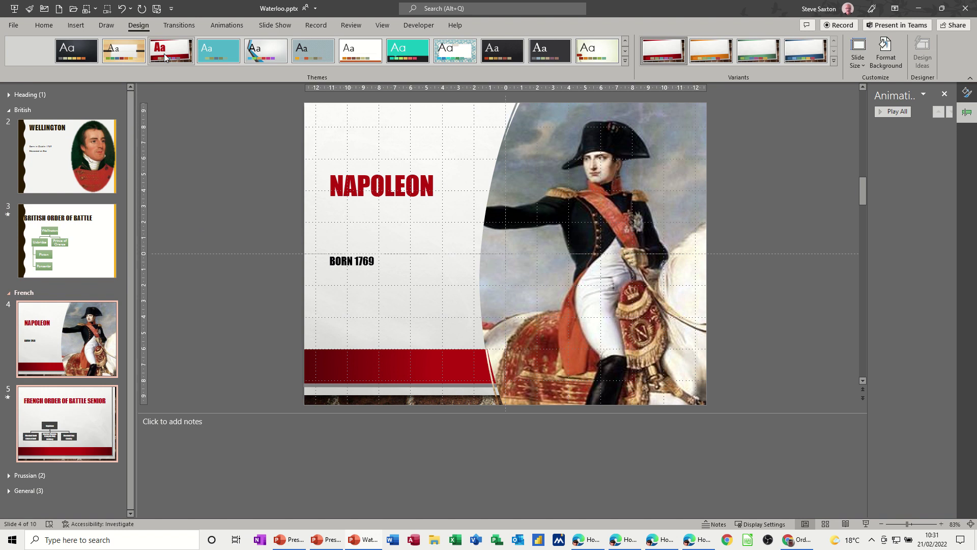
click(18, 477)
click(10, 476)
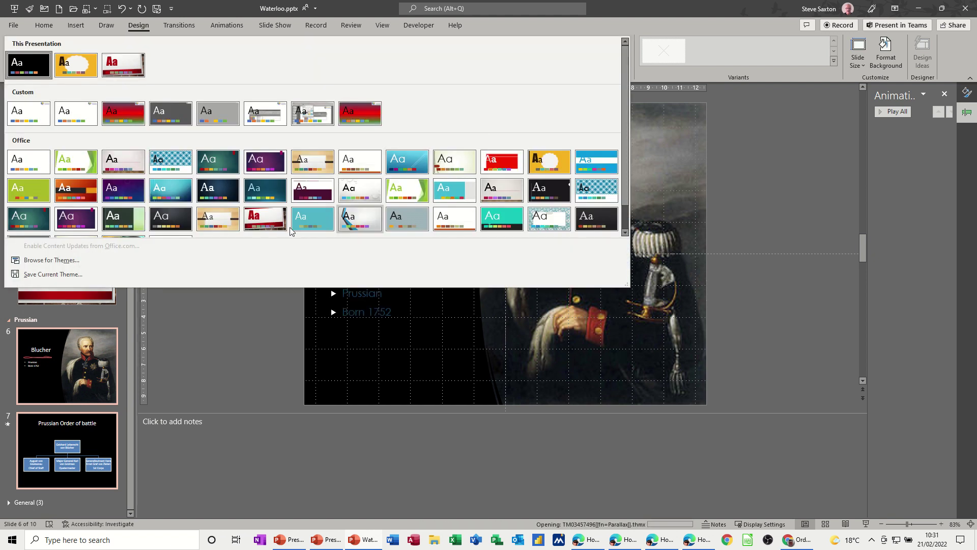
Apply the dark teal theme to the Prussian Blucher and Order of Battle slides.
click(218, 160)
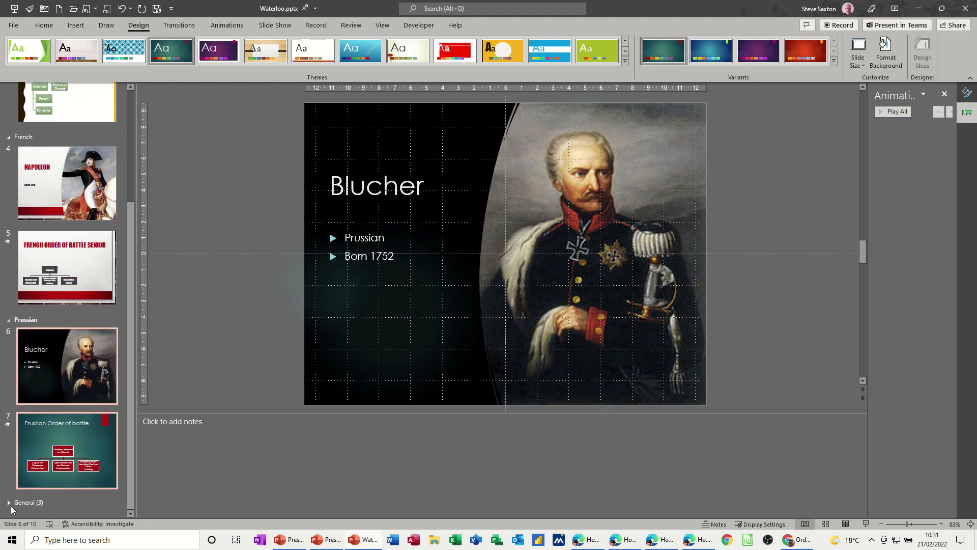
drag(132, 335, 143, 463)
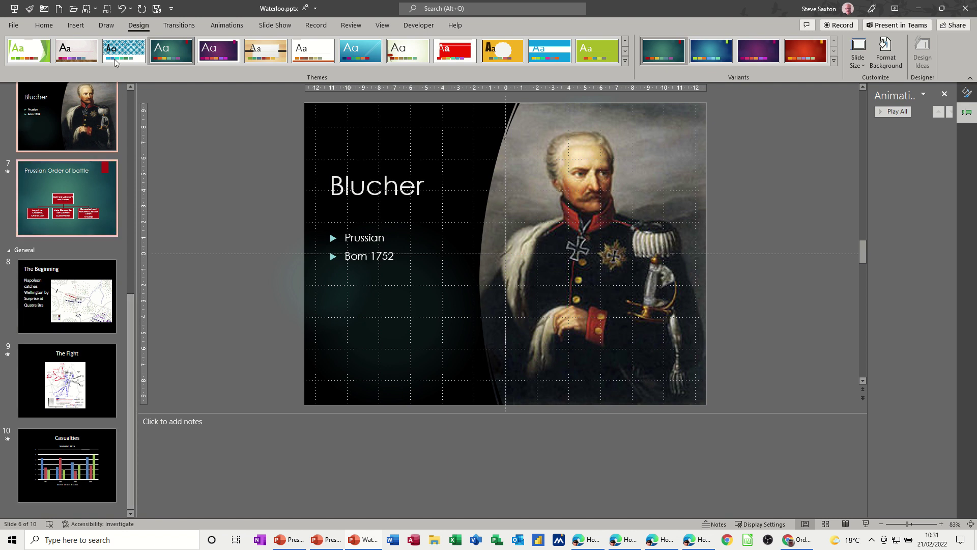
drag(130, 392, 142, 142)
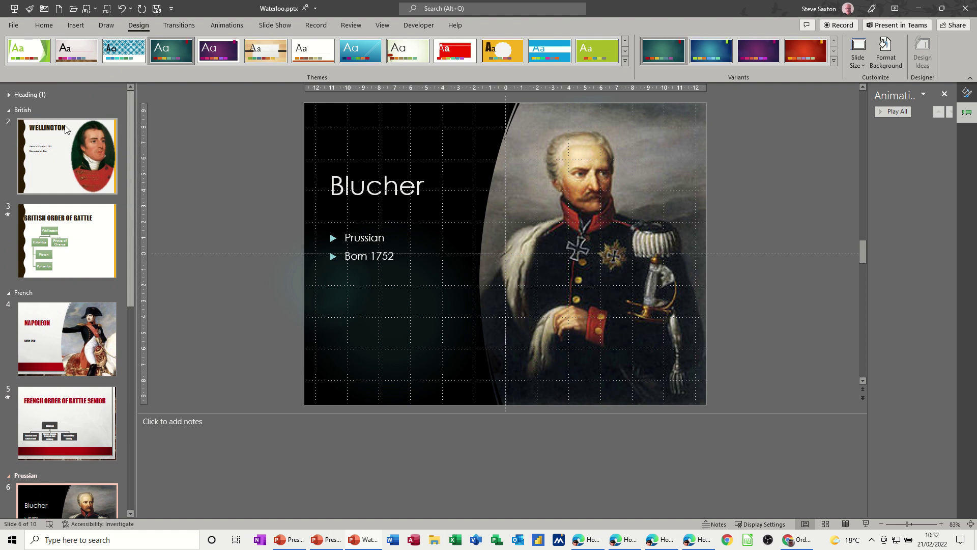
Collapse the British, French, Prussian and General sections and return to the Waterloo title slide.
click(9, 111)
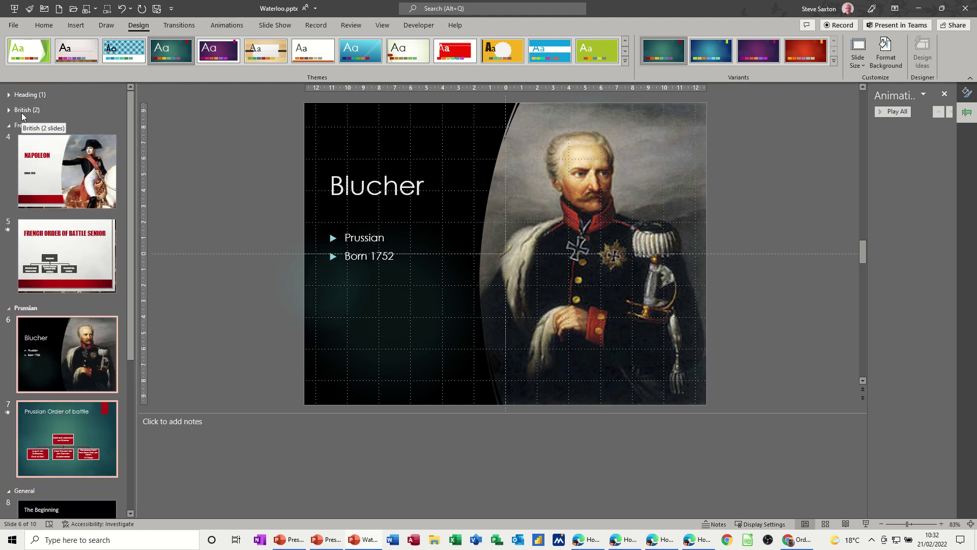
mouse_move(22, 113)
mouse_down()
mouse_move(22, 151)
mouse_move(20, 109)
mouse_up()
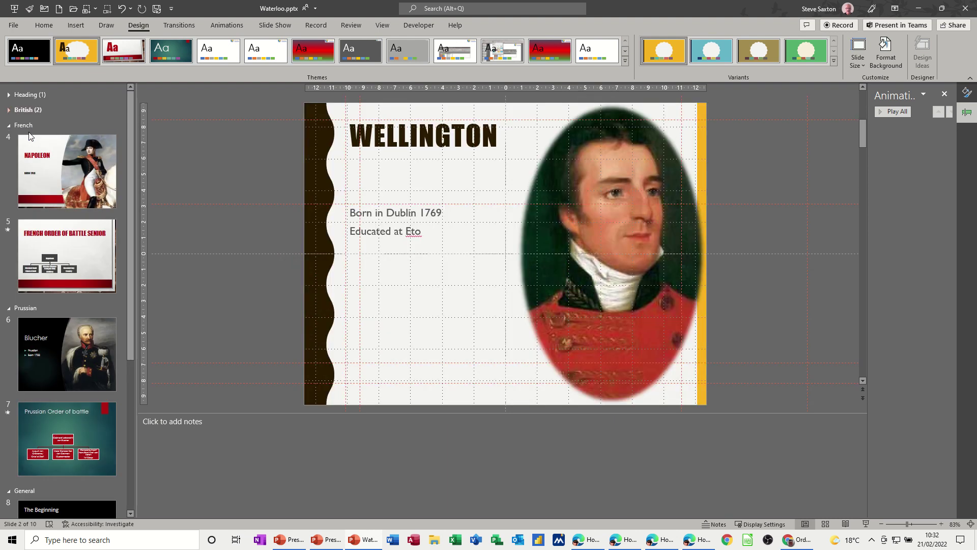
click(10, 125)
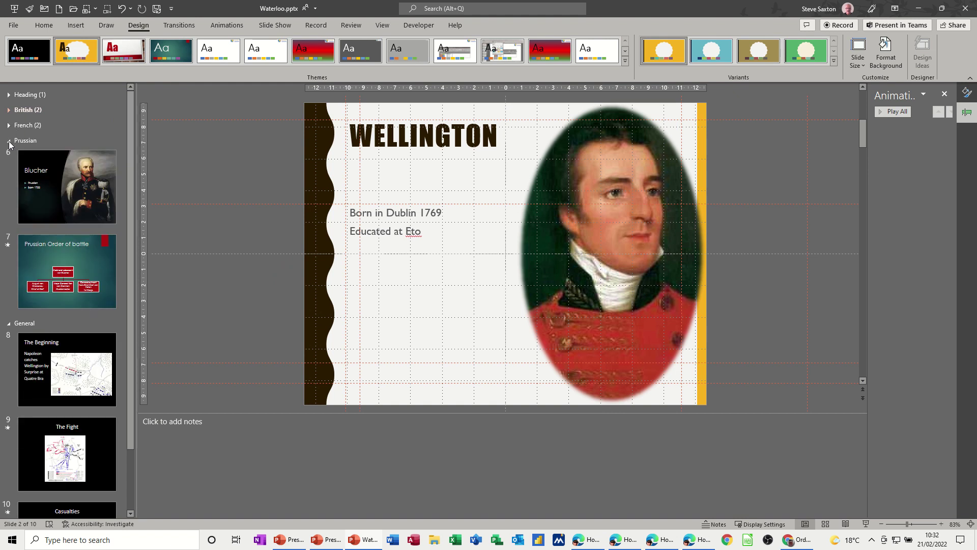
click(9, 141)
click(9, 156)
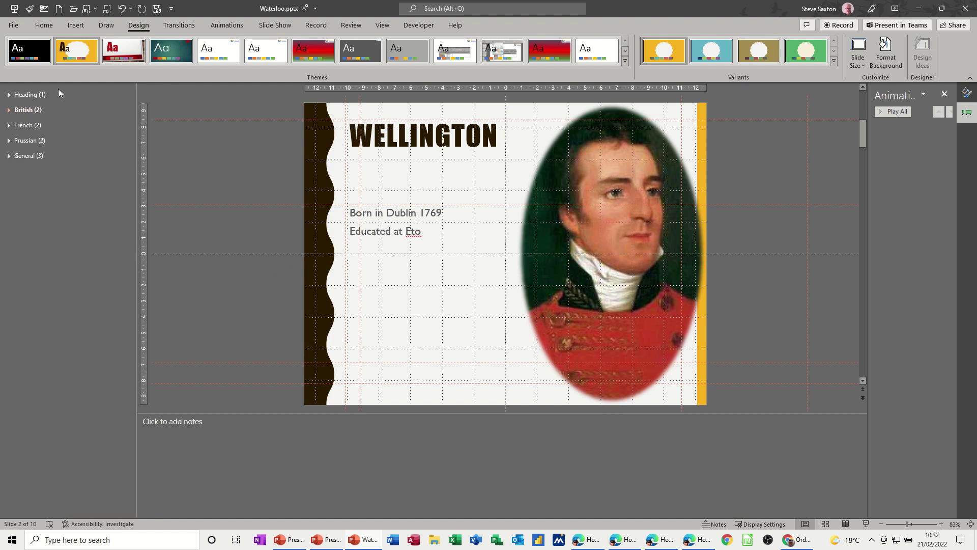
click(10, 95)
click(10, 95)
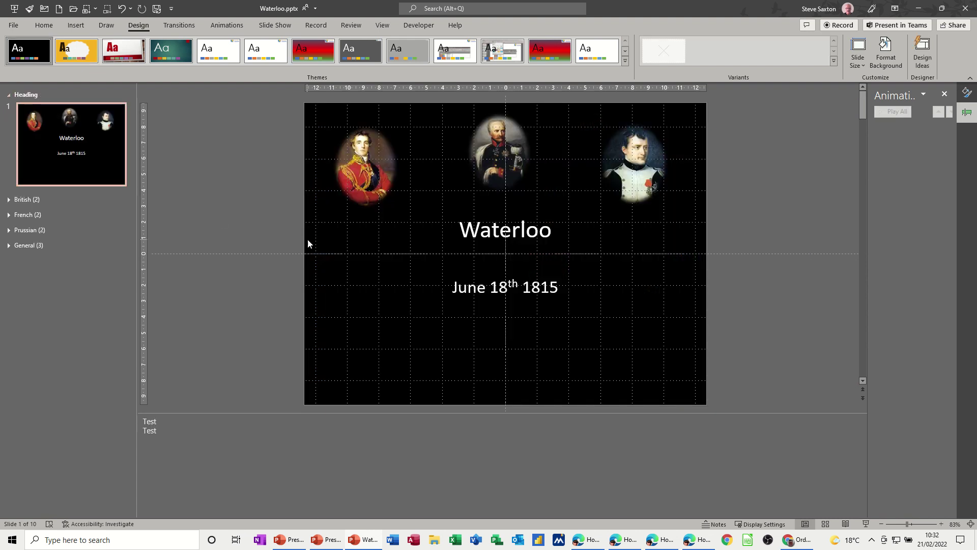